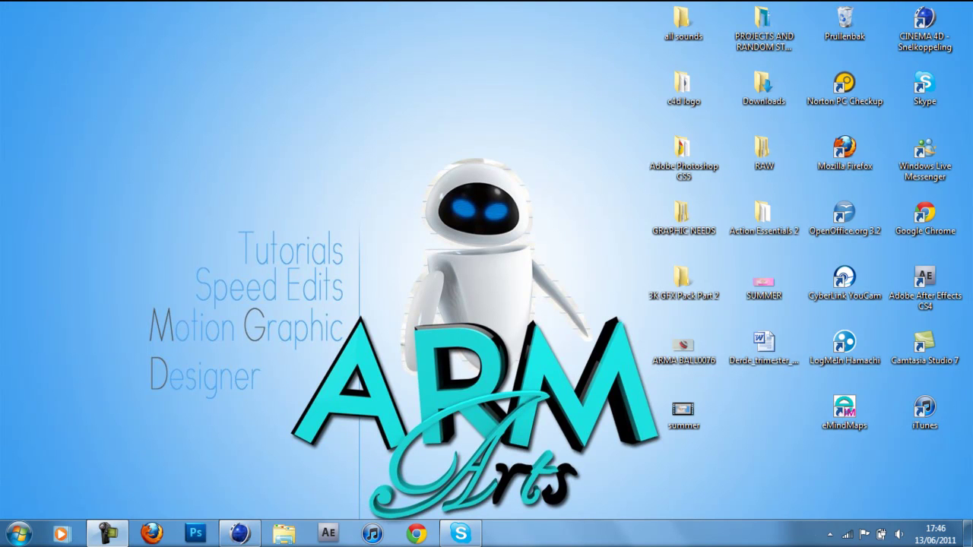
- Open the SUMMER banner image from the desktop in Windows Photo Viewer
mouse_move(377, 52)
left_mouse_down()
mouse_move(610, 156)
mouse_move(563, 50)
left_mouse_up()
double_click(755, 283)
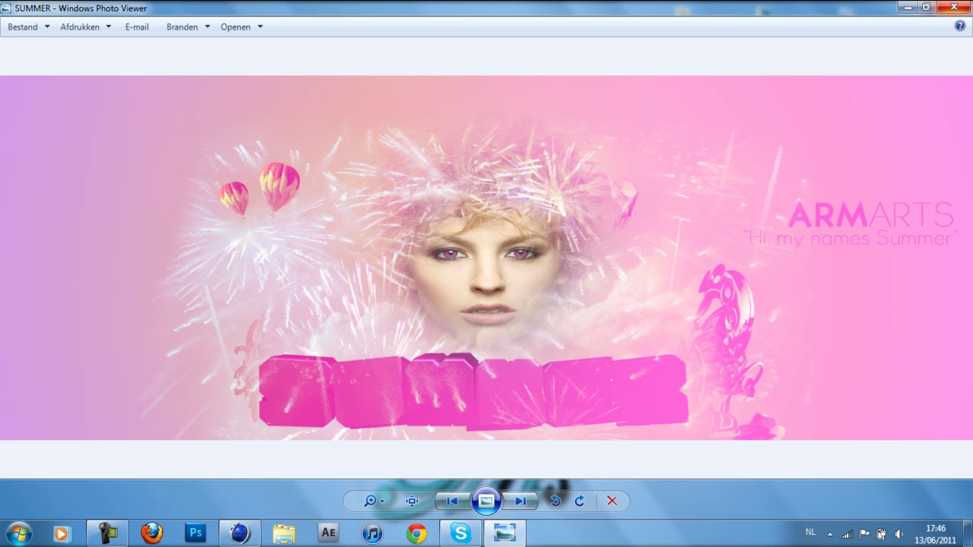
- Close Windows Photo Viewer to reveal the desktop icons again
left_click(968, 6)
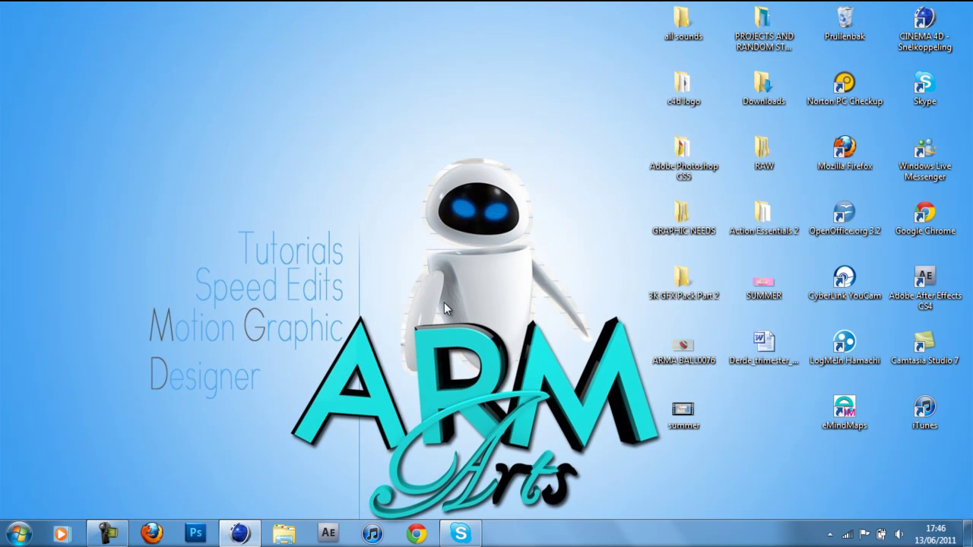
- Switch back to Cinema 4D and pan and orbit around the ARM text
left_click(251, 533)
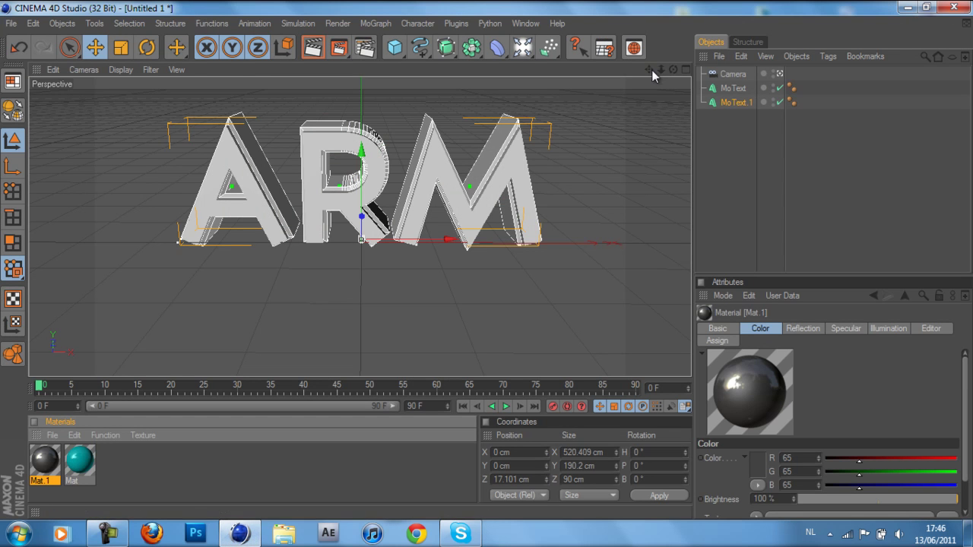
left_click_drag(648, 69, 487, 266)
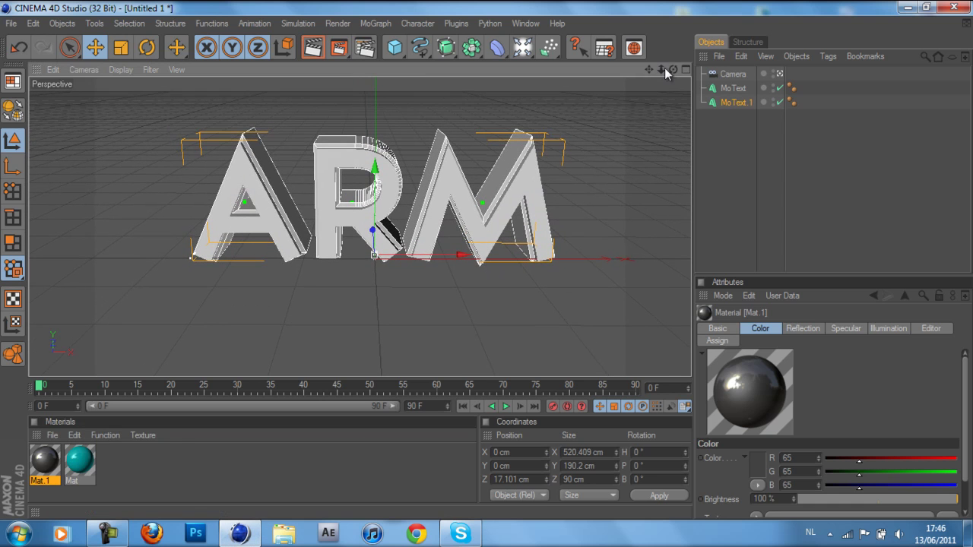
left_click_drag(672, 68, 487, 264)
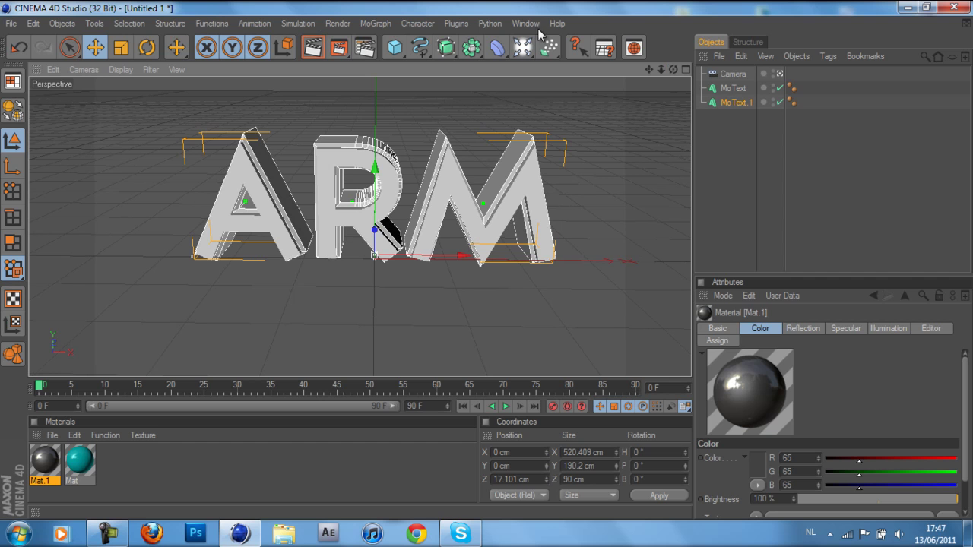
- Select both MoText objects, test a tilt rotation, then undo it
left_click(731, 88, "shift")
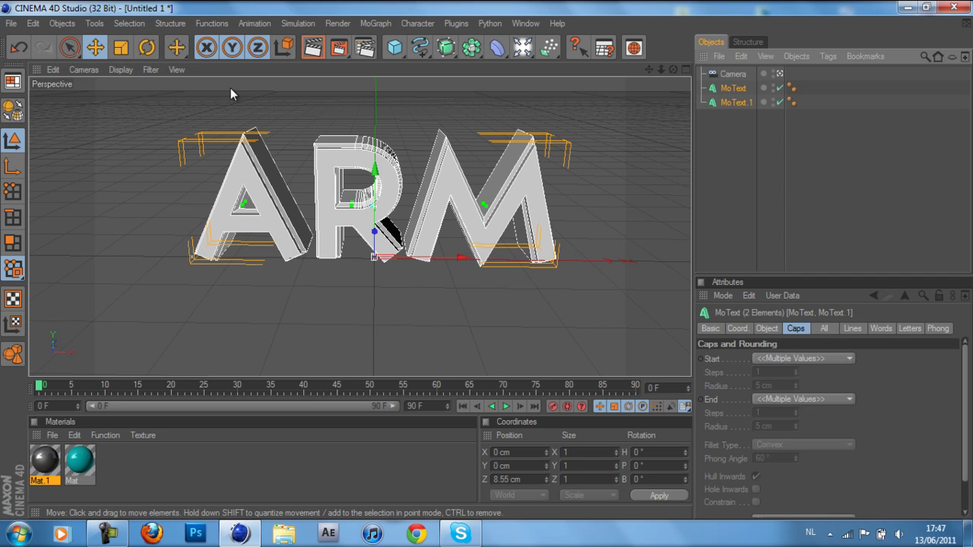
key("r")
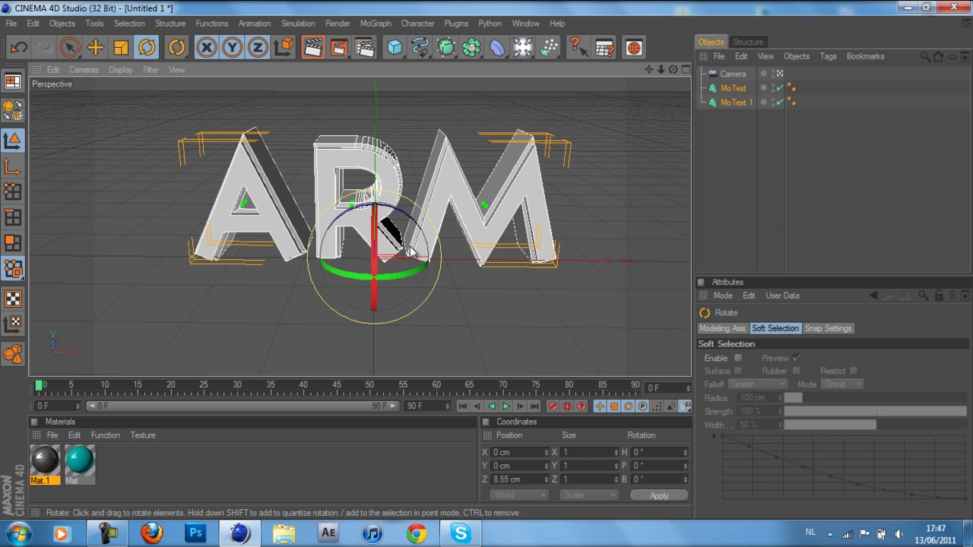
mouse_move(405, 251)
left_mouse_down()
mouse_move(372, 225)
mouse_move(428, 226)
mouse_move(392, 161)
mouse_move(371, 178)
left_mouse_up()
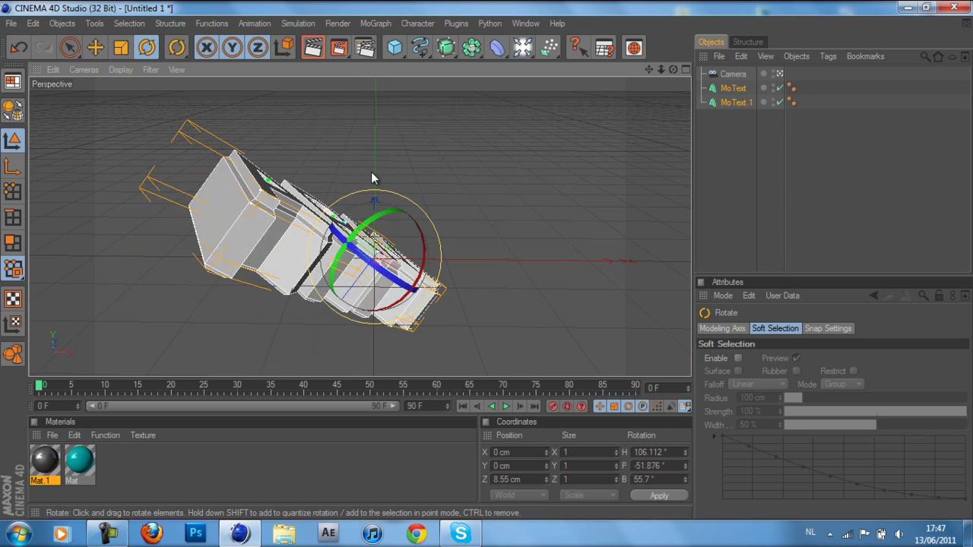
key("ctrl+z")
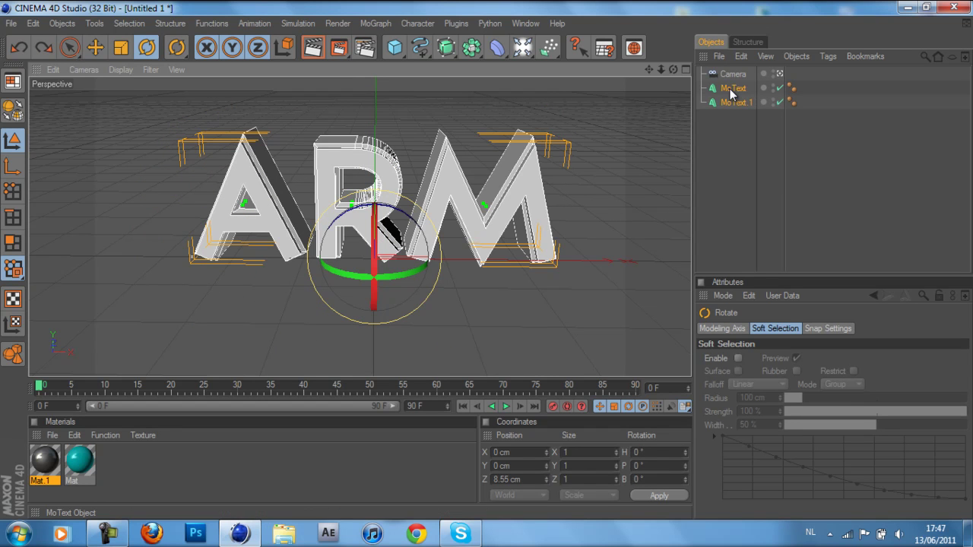
- Make both MoText objects editable, expand them to their A, R, M letters, and select A
key("c")
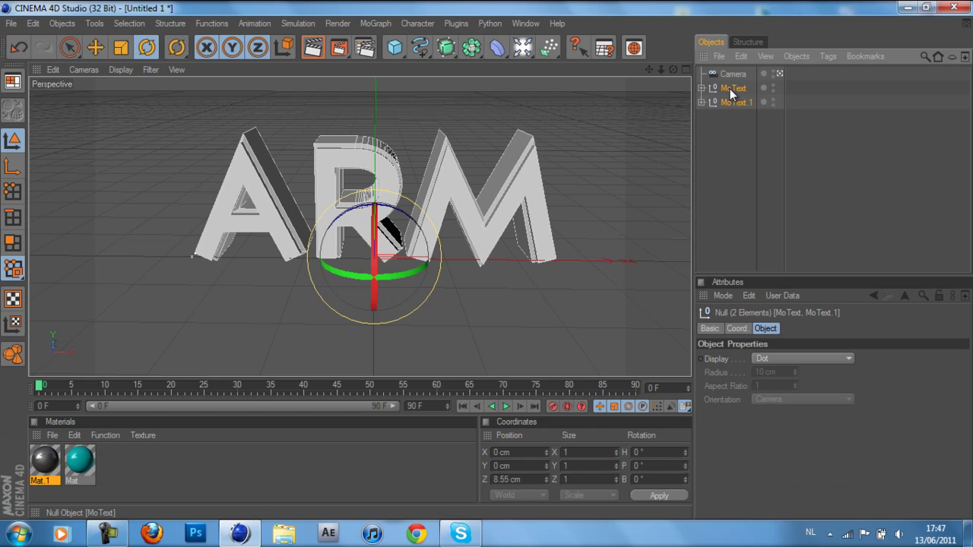
left_click(702, 88)
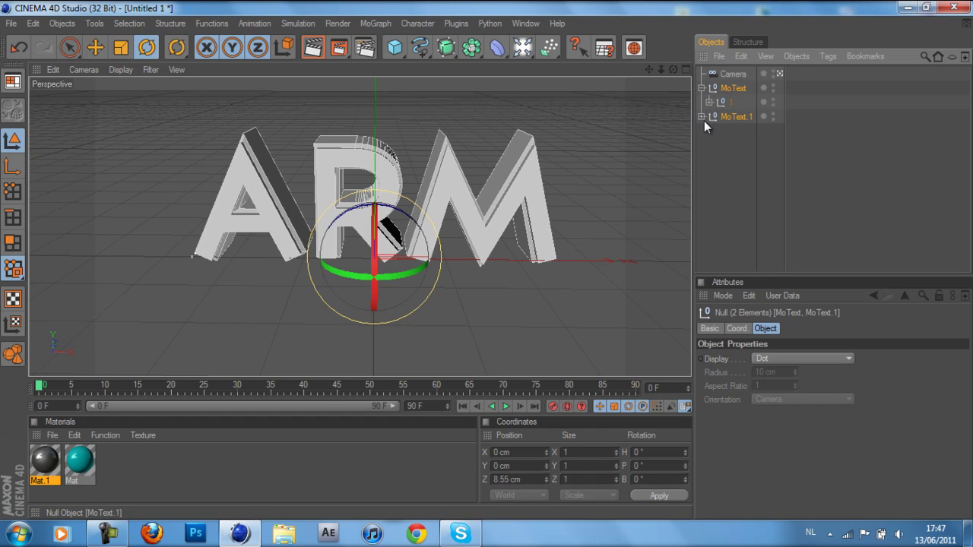
left_click(702, 117)
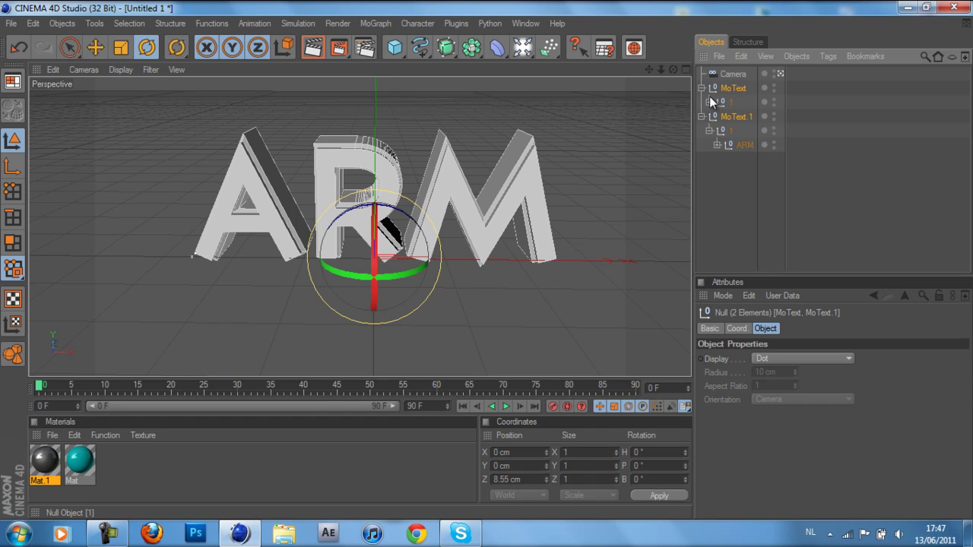
left_click(709, 101)
left_click(717, 117)
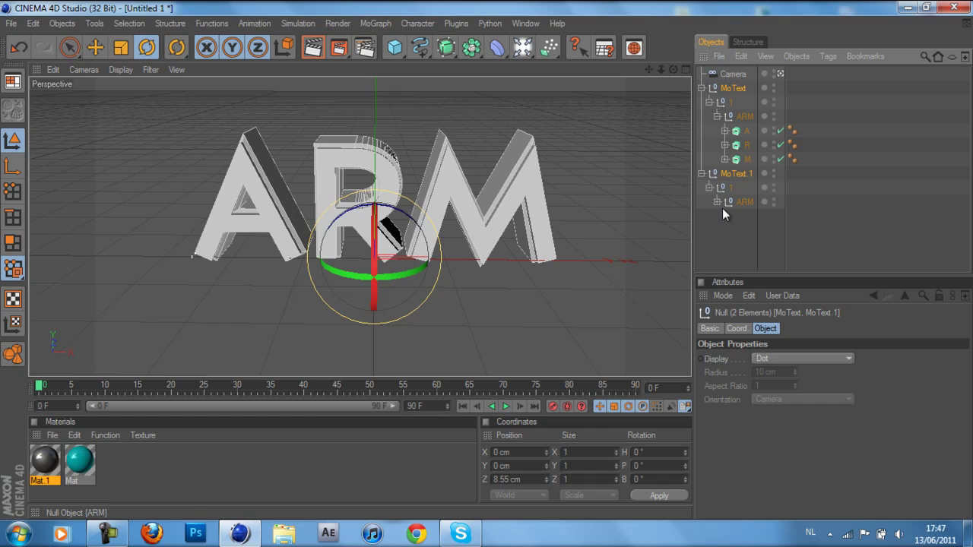
left_click(718, 202)
left_click(745, 130)
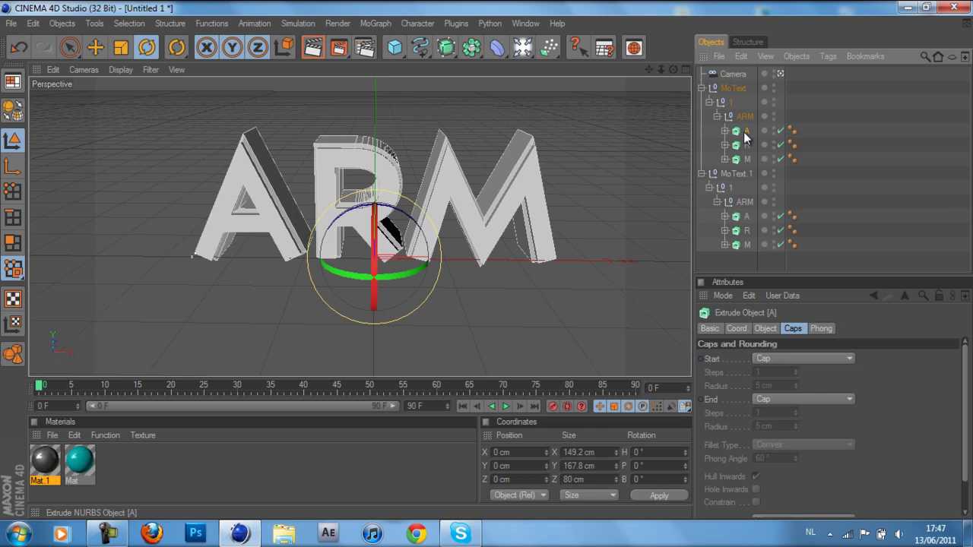
left_click(95, 47)
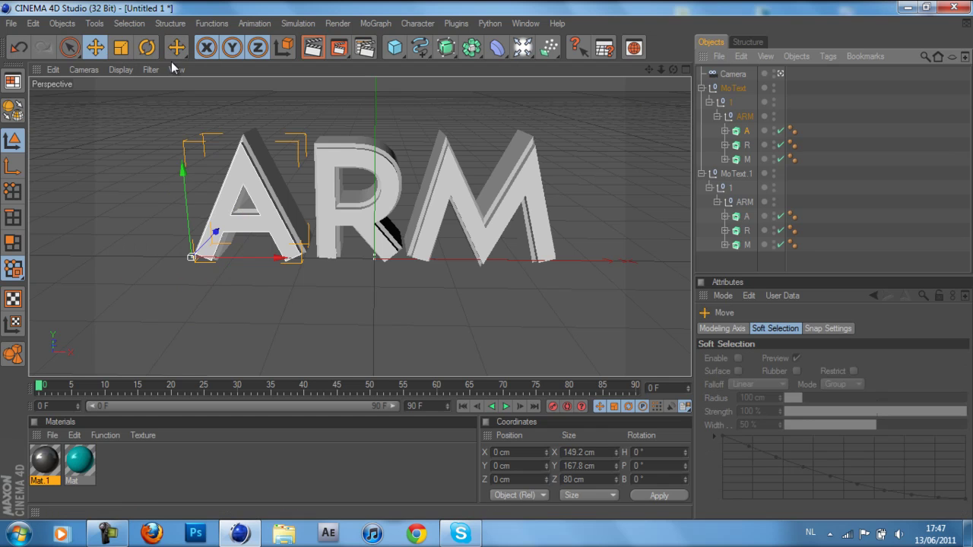
left_click(147, 51)
mouse_move(194, 256)
left_mouse_down()
mouse_move(484, 265)
mouse_move(490, 252)
mouse_move(485, 261)
left_mouse_up()
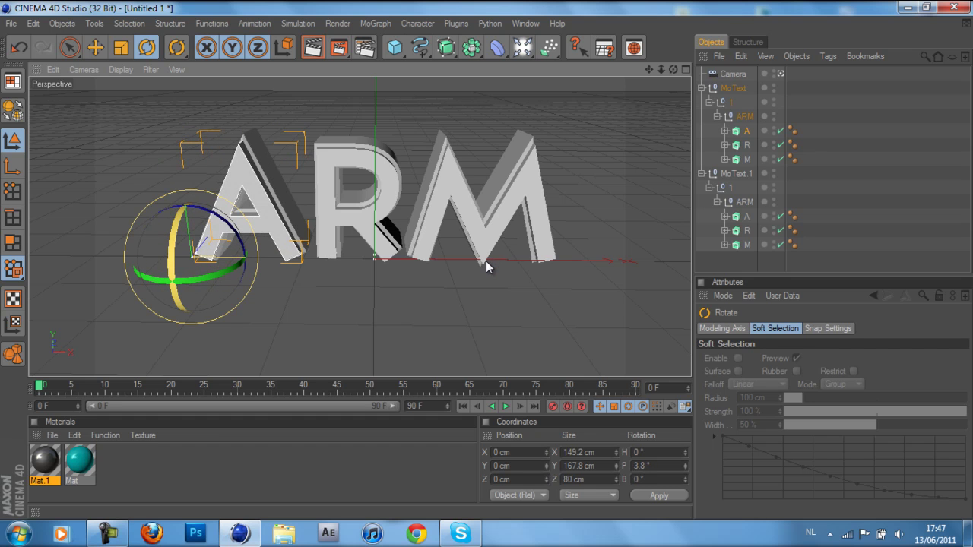
key("ctrl+z")
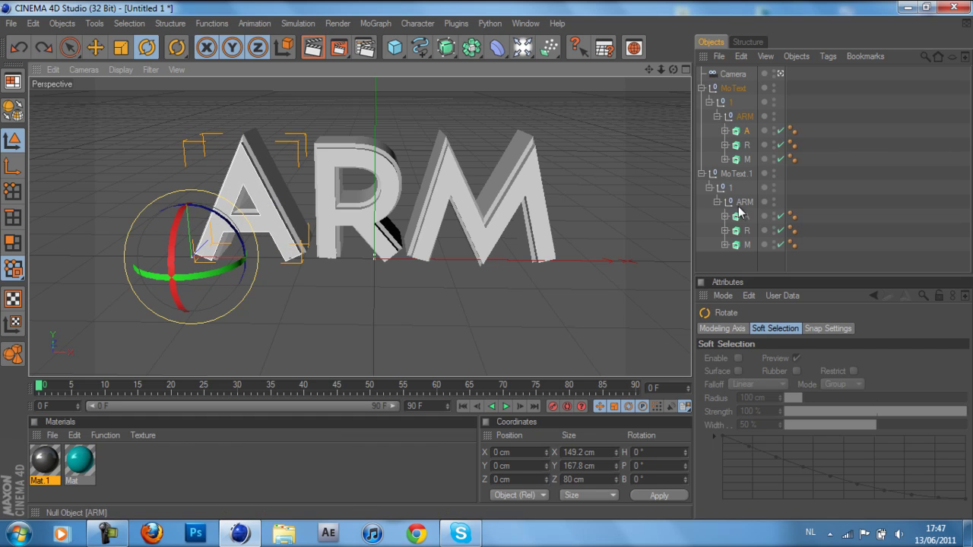
left_click(746, 218, "ctrl")
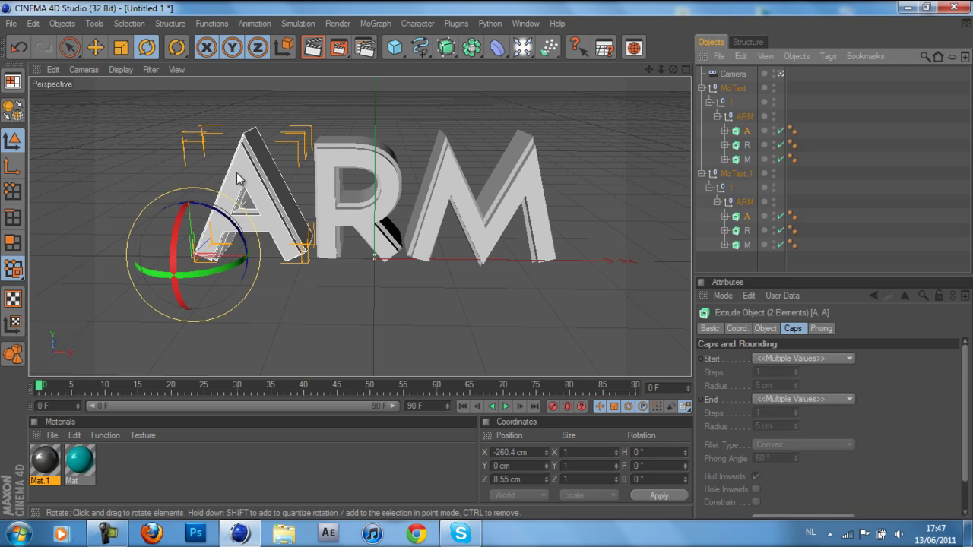
mouse_move(215, 245)
left_mouse_down()
mouse_move(225, 235)
mouse_move(170, 249)
mouse_move(181, 267)
mouse_move(219, 243)
mouse_move(221, 216)
mouse_move(196, 219)
mouse_move(235, 224)
mouse_move(207, 278)
mouse_move(172, 239)
mouse_move(177, 224)
left_mouse_up()
key("ctrl+z")
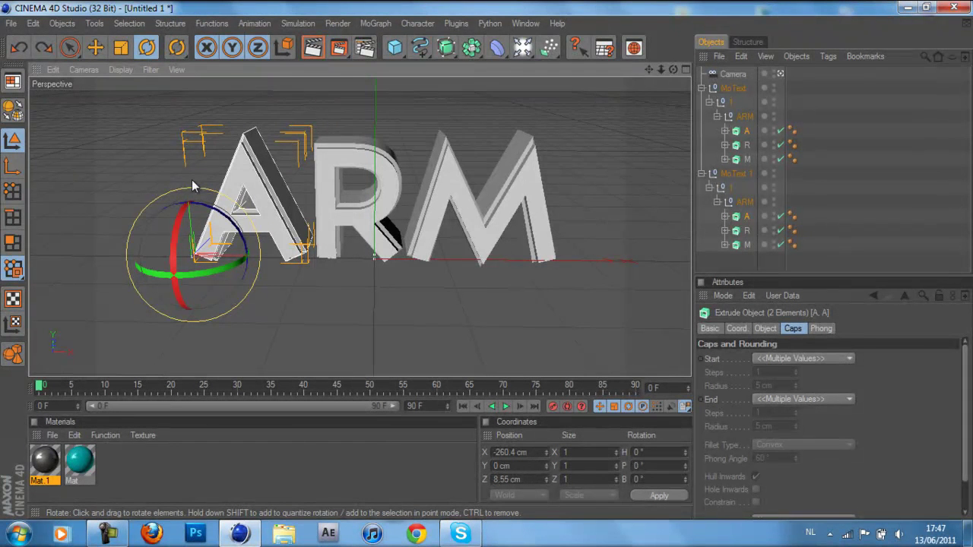
- In the maximized Front view, move the A letters' pivot toward their centre
key("e")
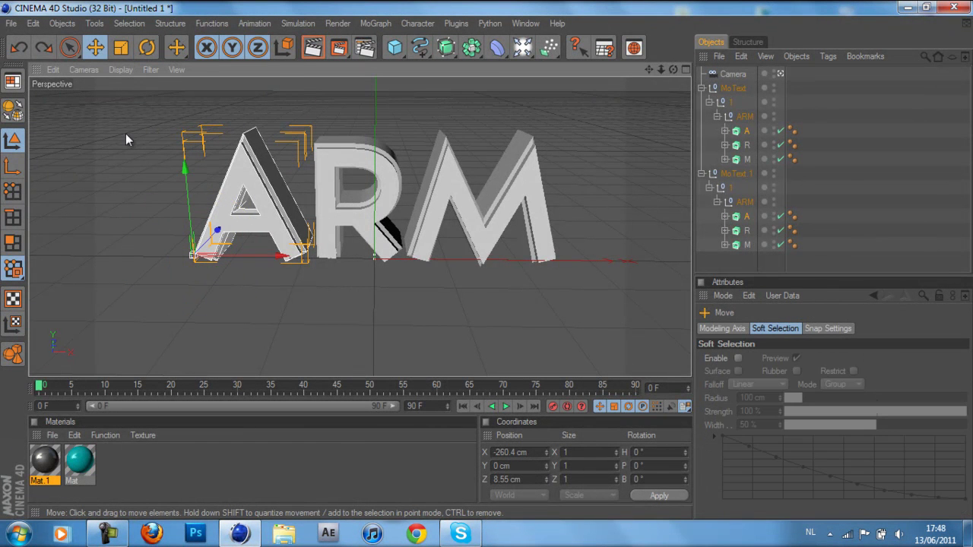
left_click(13, 169)
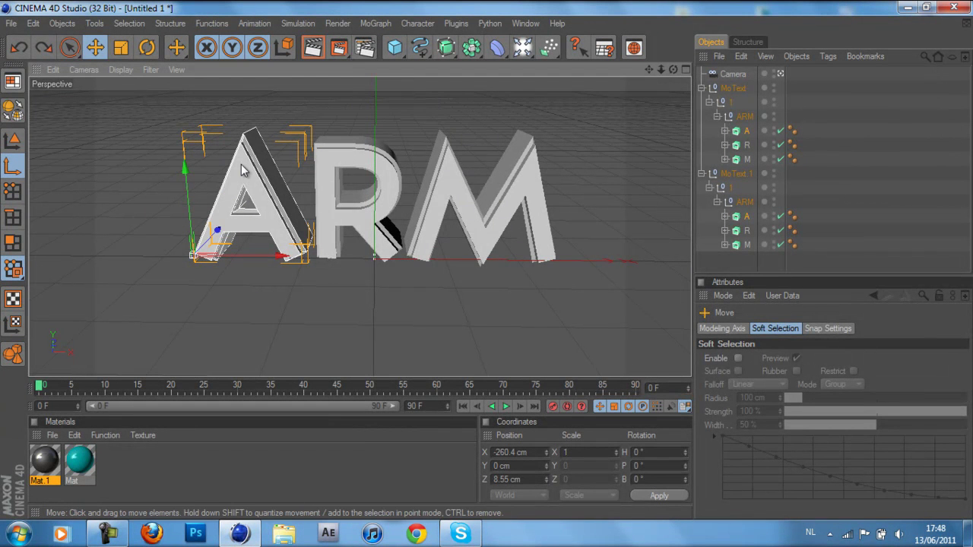
left_click(685, 69)
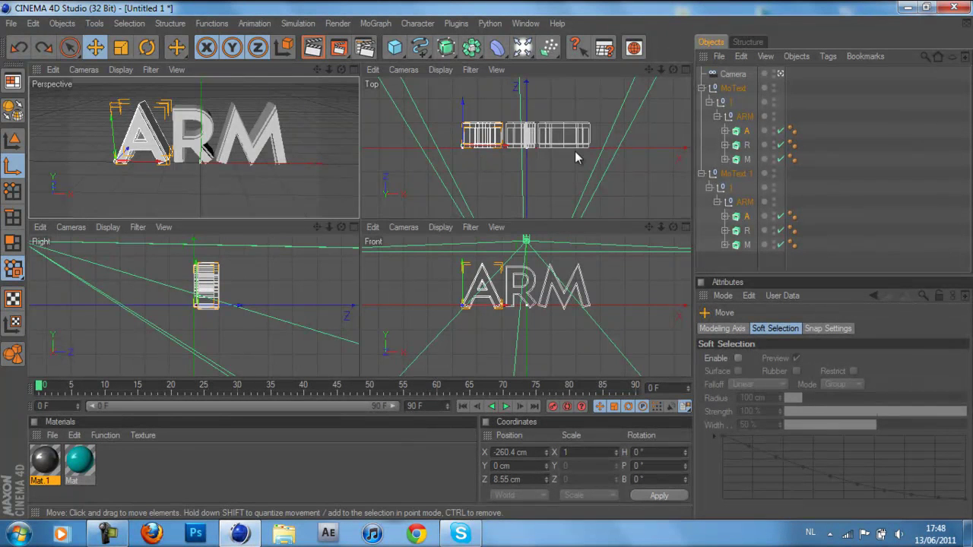
left_click(685, 227)
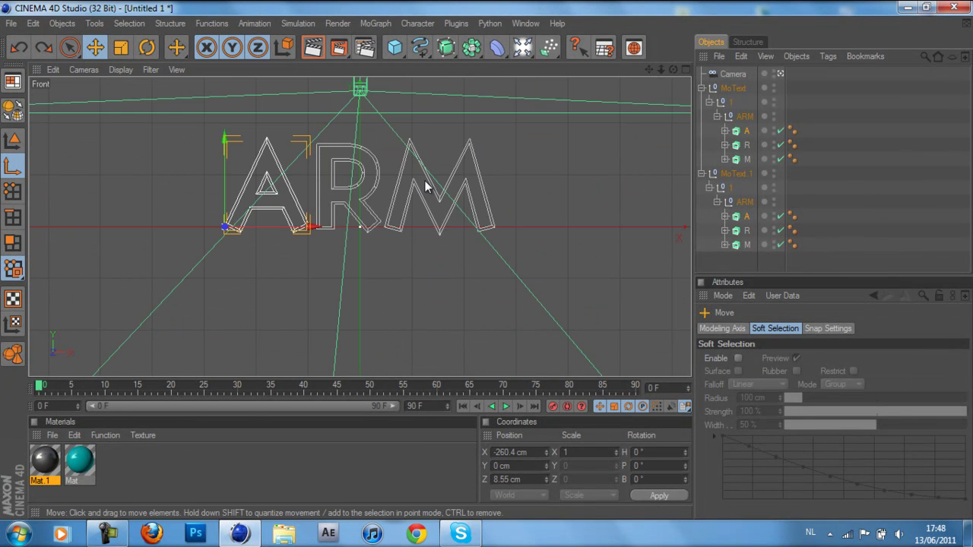
mouse_move(326, 228)
left_mouse_down()
mouse_move(487, 266)
mouse_move(487, 256)
left_mouse_up()
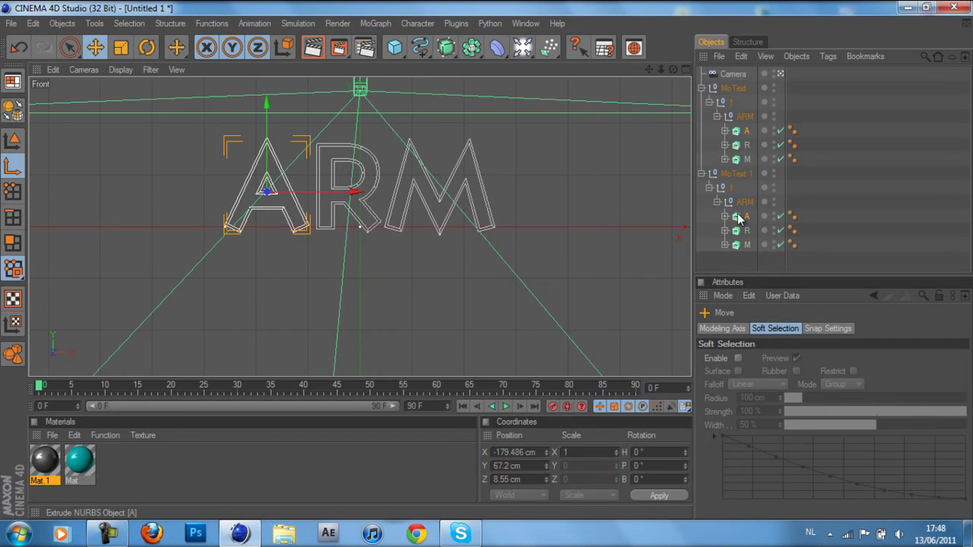
- Shift both R letters' pivot right and up to their middle
left_click(744, 145)
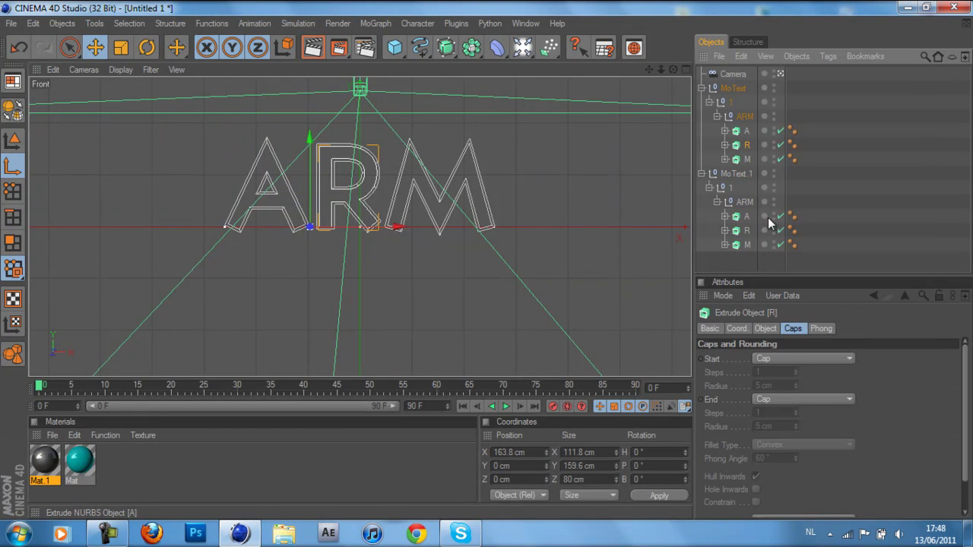
left_click(747, 230, "ctrl")
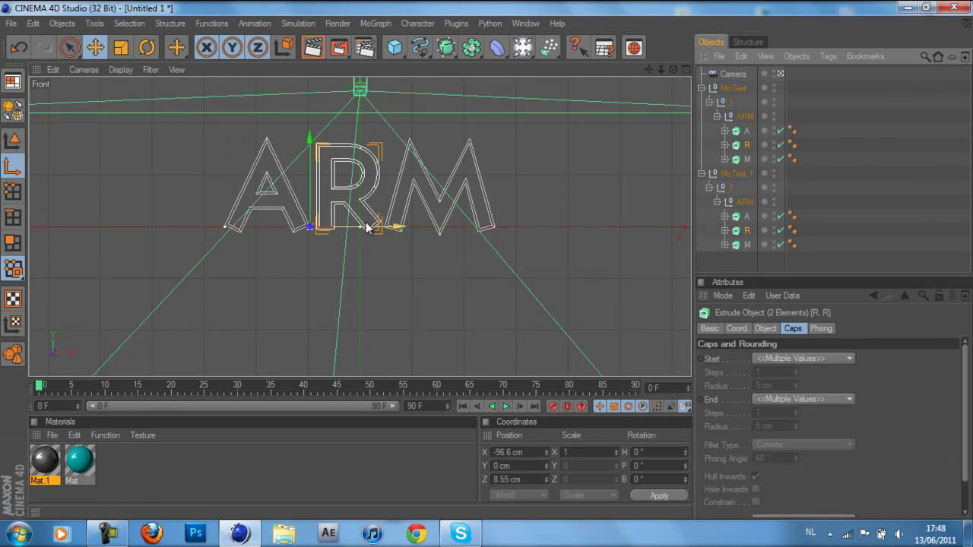
left_click_drag(366, 226, 487, 261)
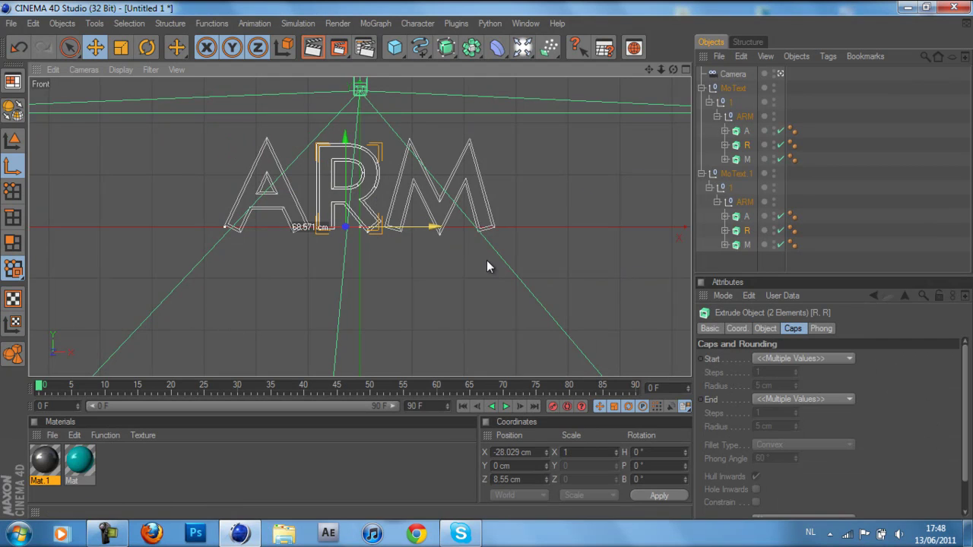
left_click_drag(346, 183, 345, 142)
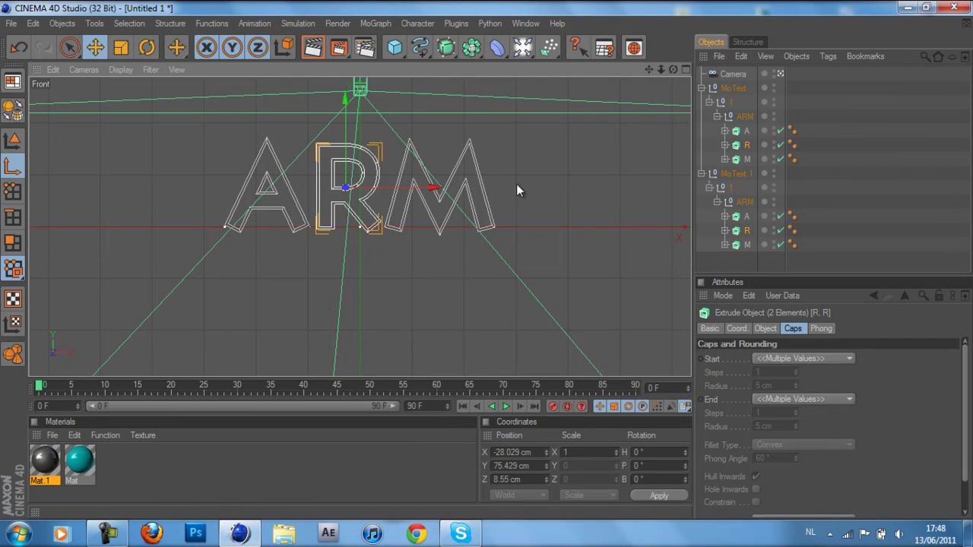
- Move both M letters right and up to about X 153, Y 74 cm
left_click(748, 158)
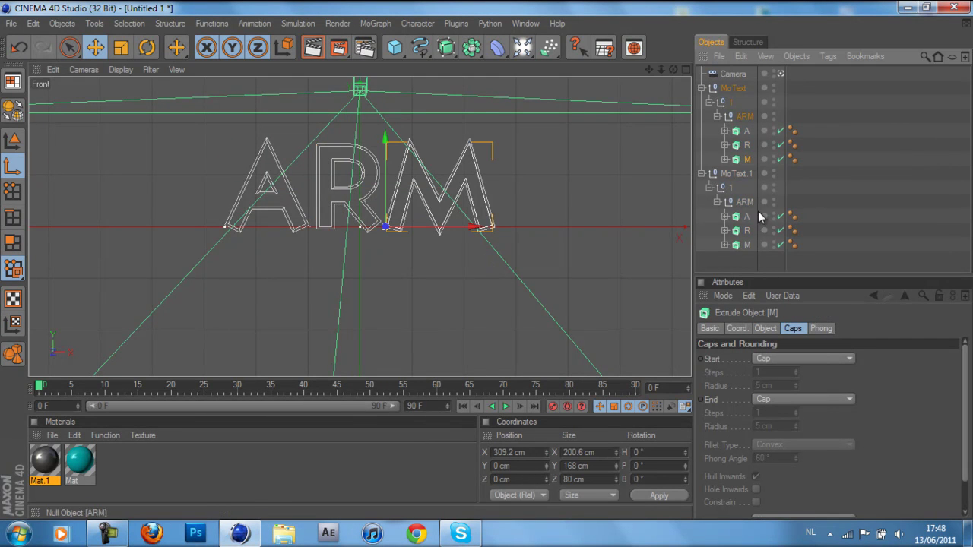
left_click(746, 245, "ctrl")
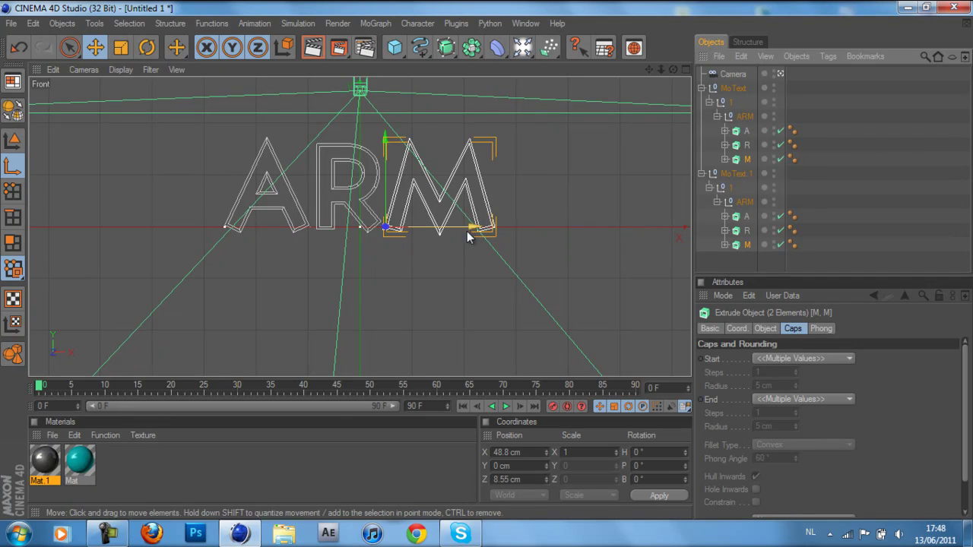
left_click_drag(468, 236, 487, 259)
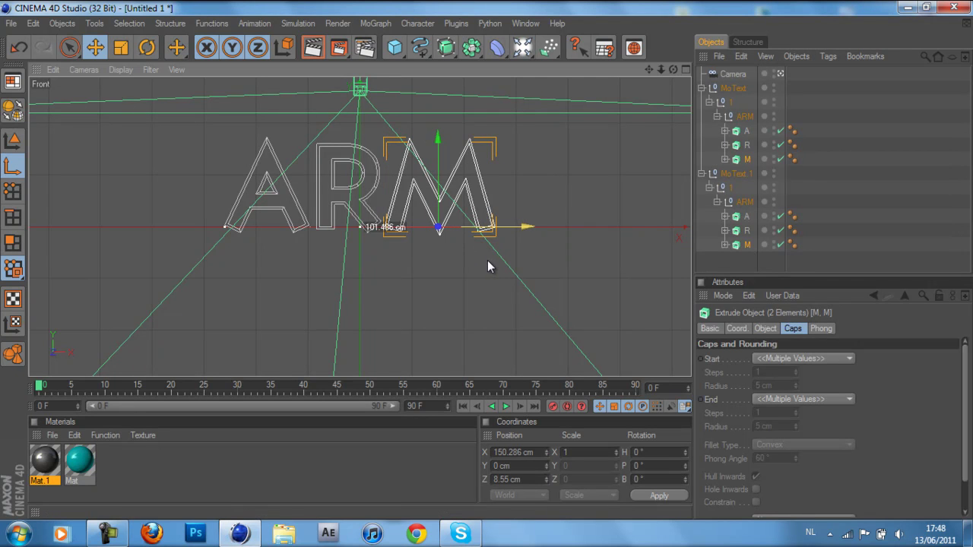
left_click_drag(441, 217, 441, 209)
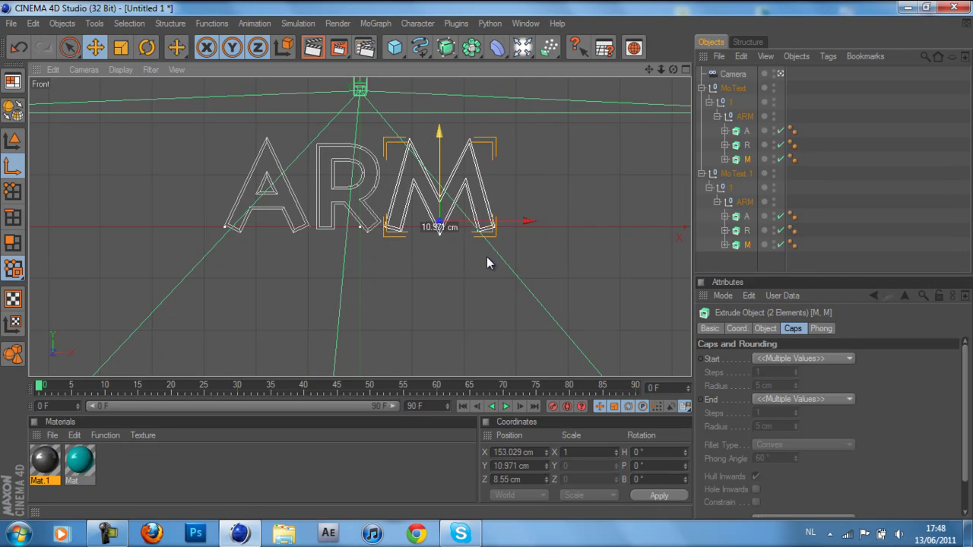
mouse_move(487, 262)
left_mouse_down()
mouse_move(440, 126)
mouse_move(486, 261)
left_mouse_up()
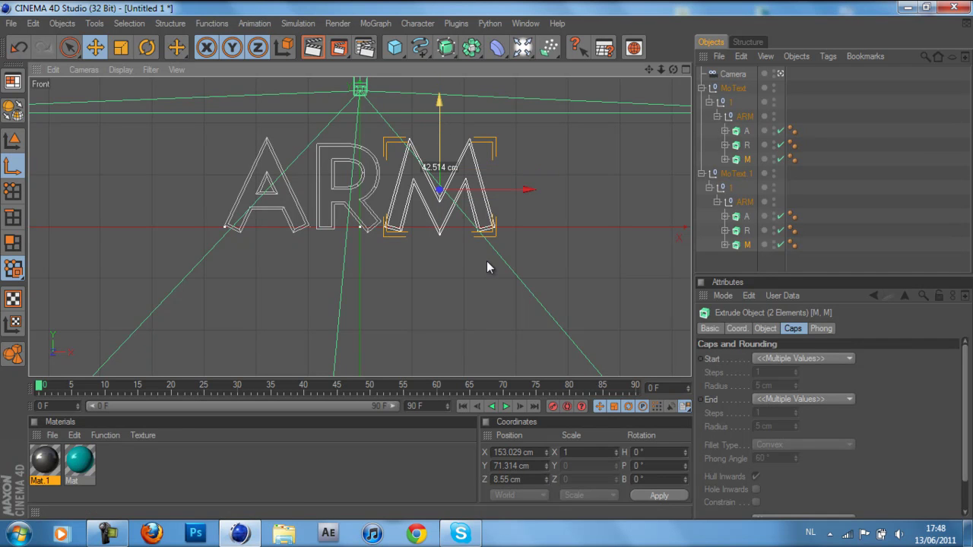
left_click(685, 69)
- In the maximized Top view, push both A letters back in depth
left_click(683, 68)
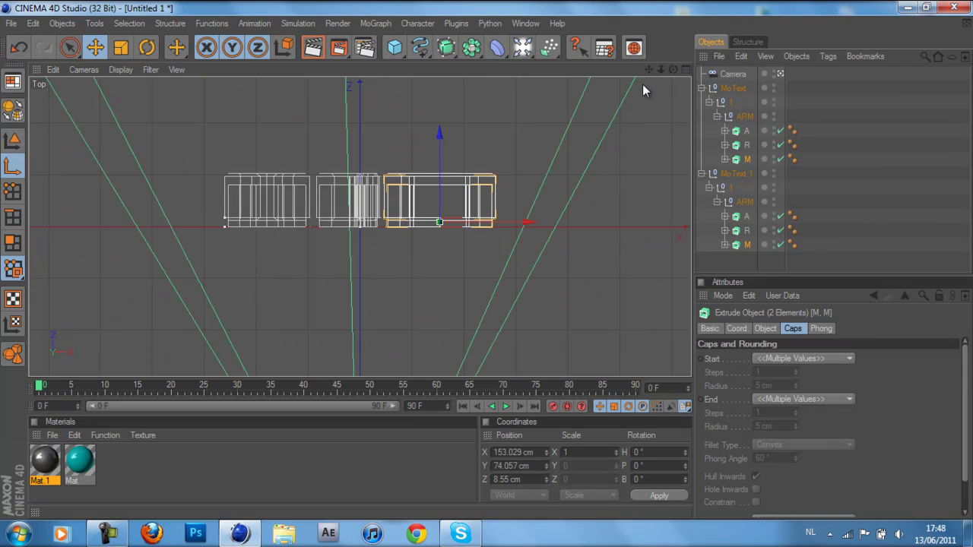
left_click(747, 132)
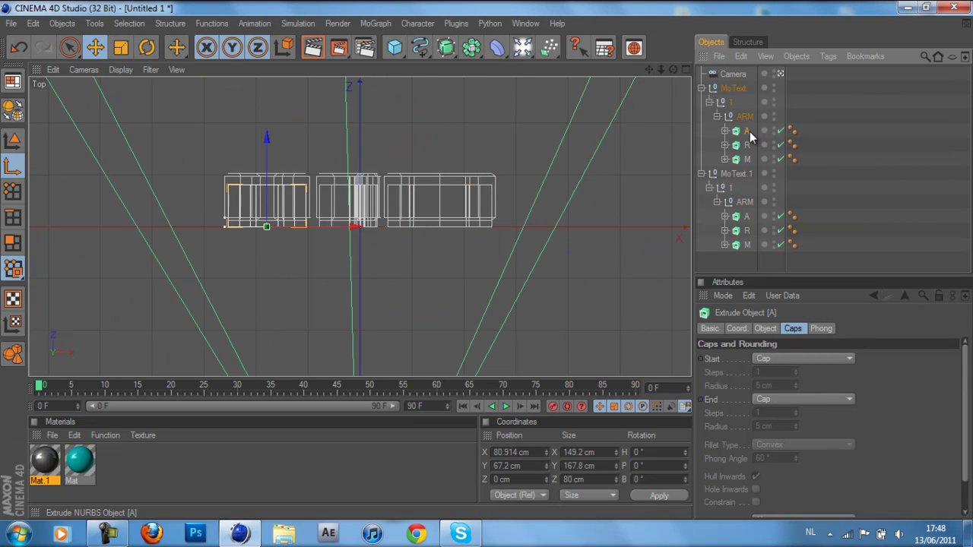
left_click(747, 215, "ctrl")
left_click_drag(260, 176, 259, 153)
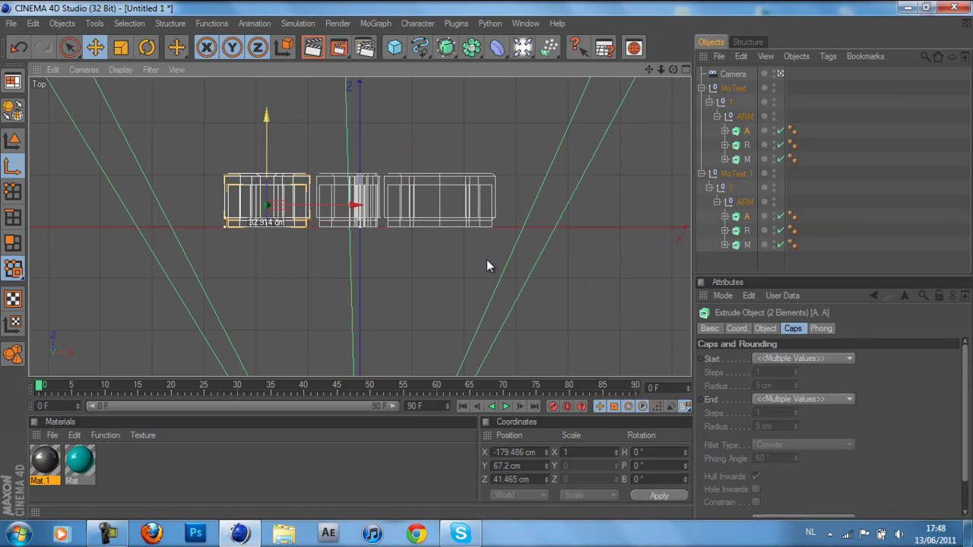
- Select the R pair, then push the M pair back to Z 56.55 cm
left_click(739, 146)
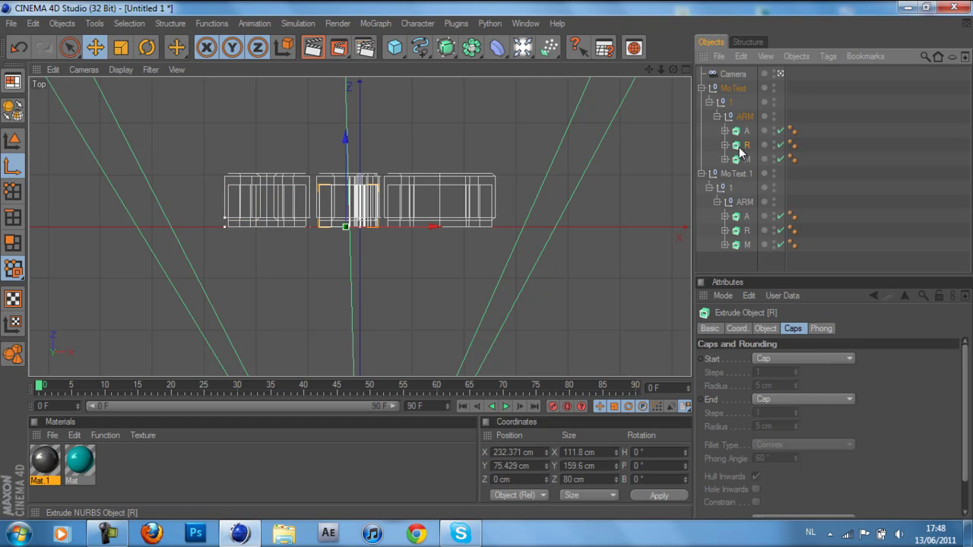
left_click(744, 232, "ctrl")
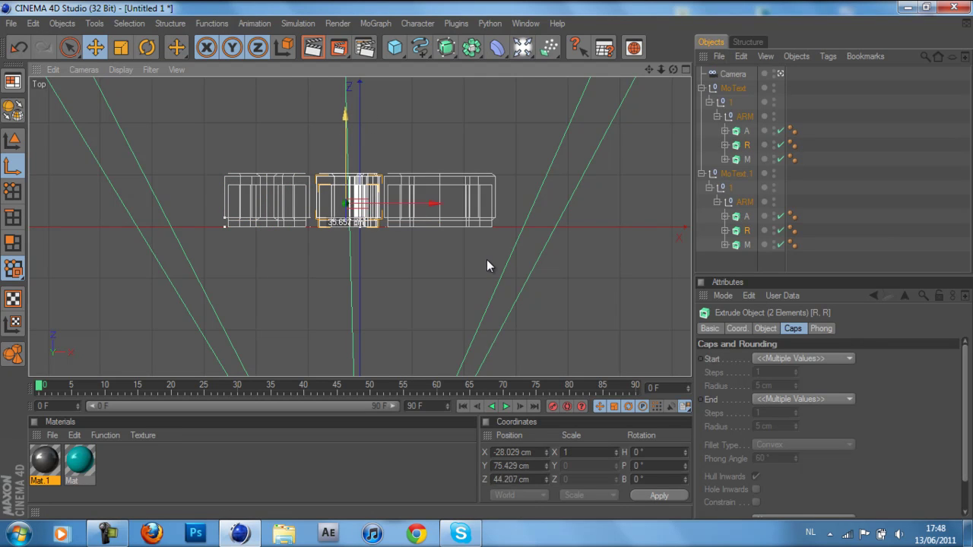
left_click(748, 159)
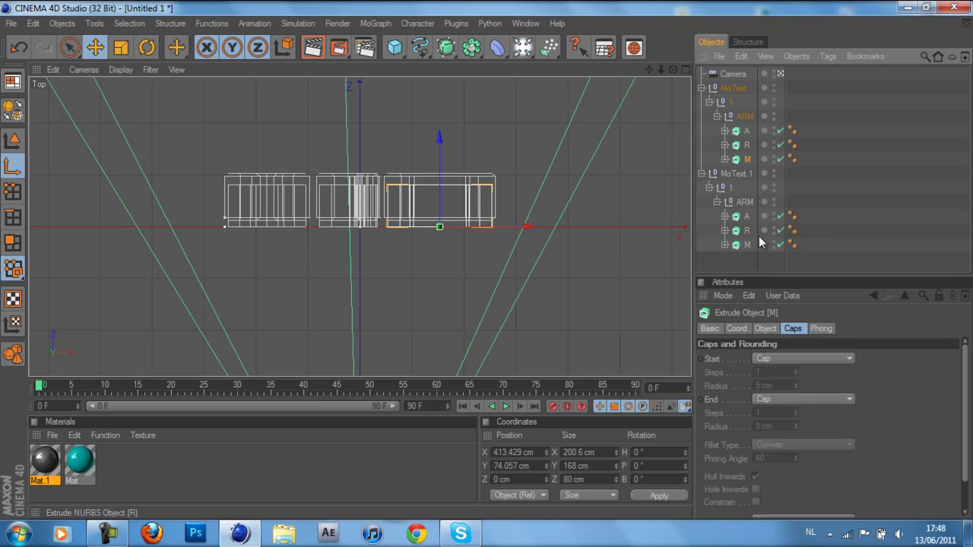
left_click(743, 244, "ctrl")
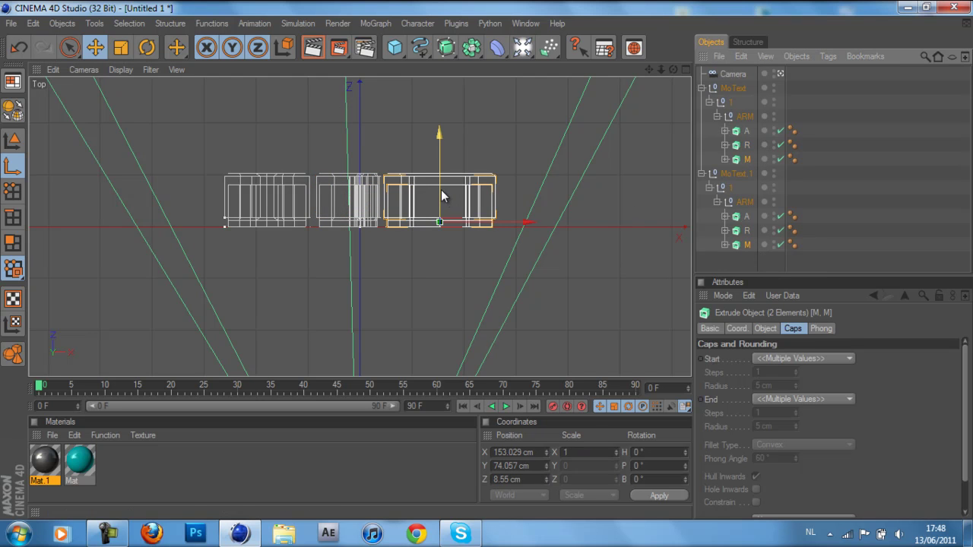
left_click_drag(486, 259, 487, 260)
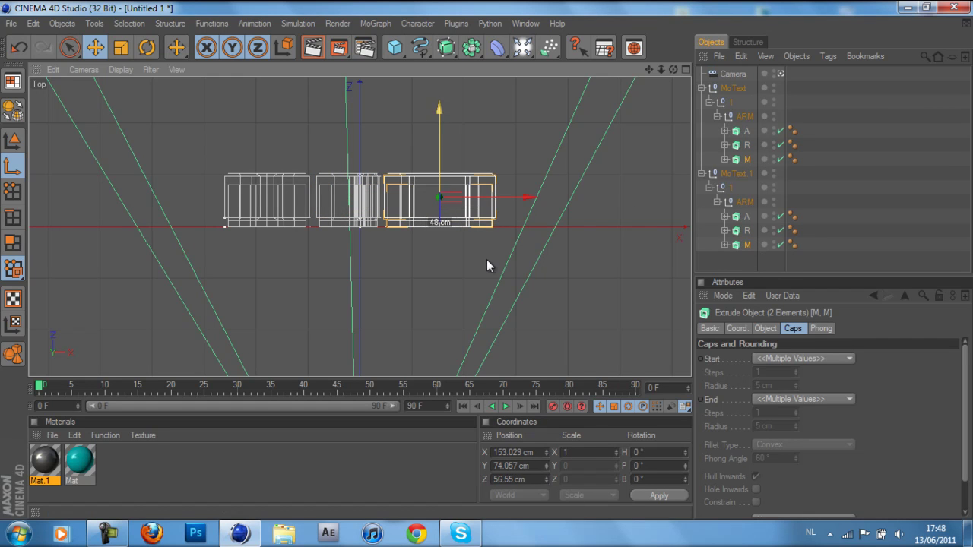
left_click(687, 69)
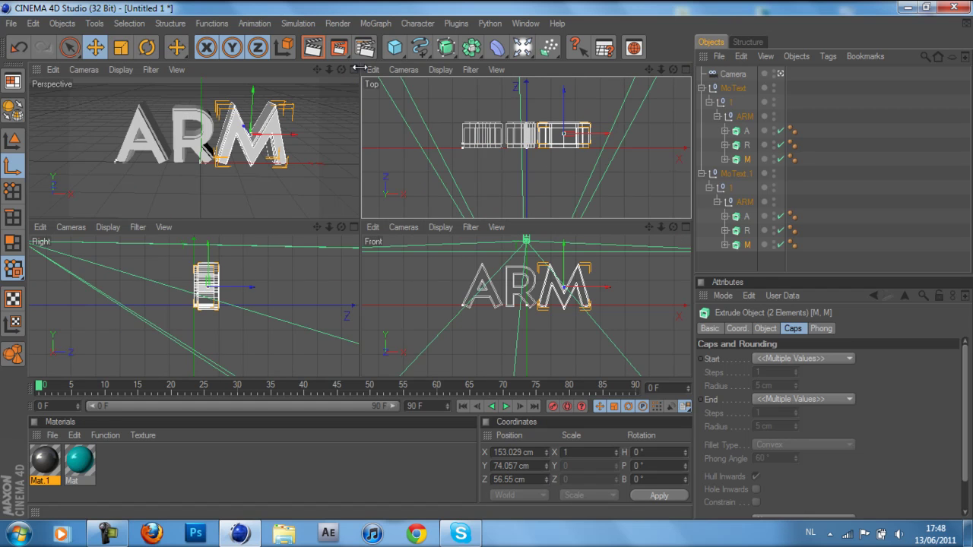
left_click(352, 70)
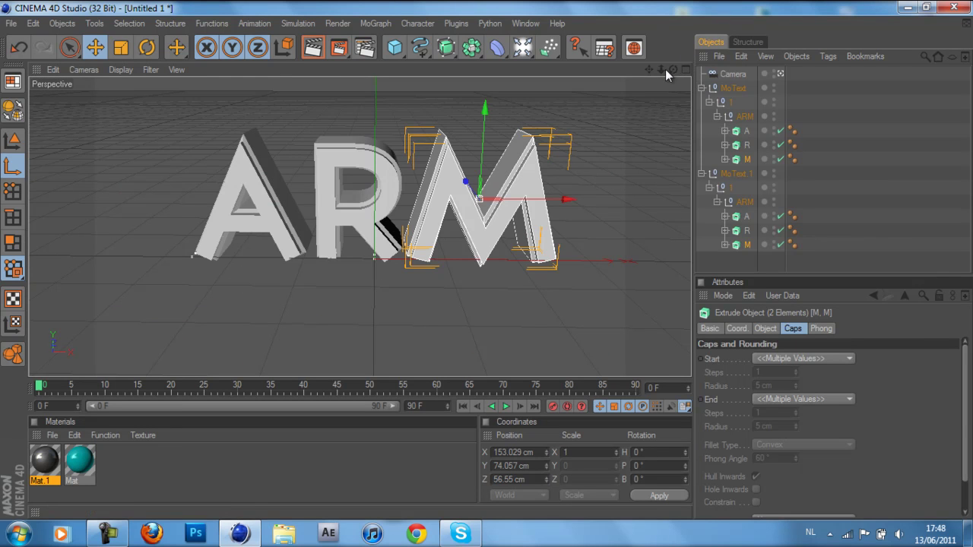
- In Model mode, rotate the M letter pair to about H 6°, P −6°, B 4°
left_click_drag(670, 69, 488, 260)
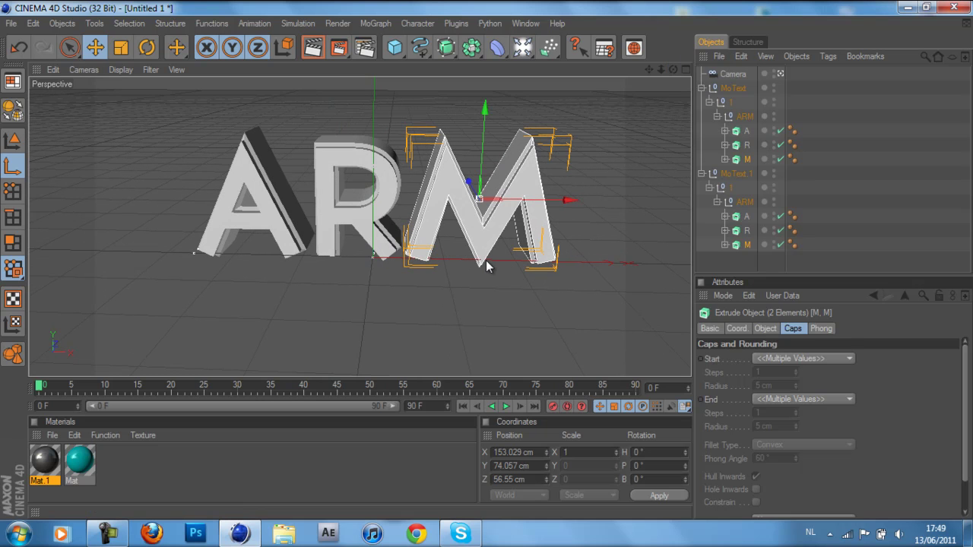
key("r")
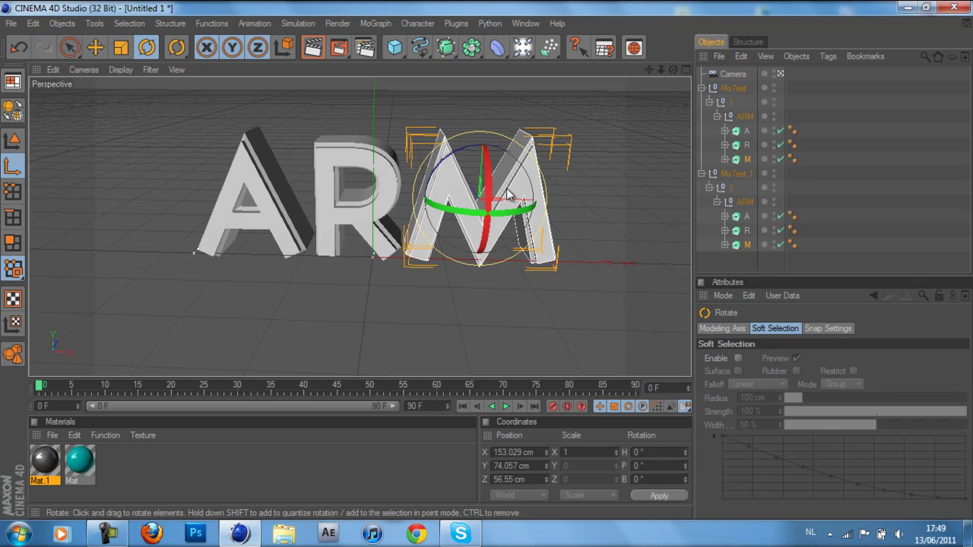
left_click_drag(508, 194, 519, 188)
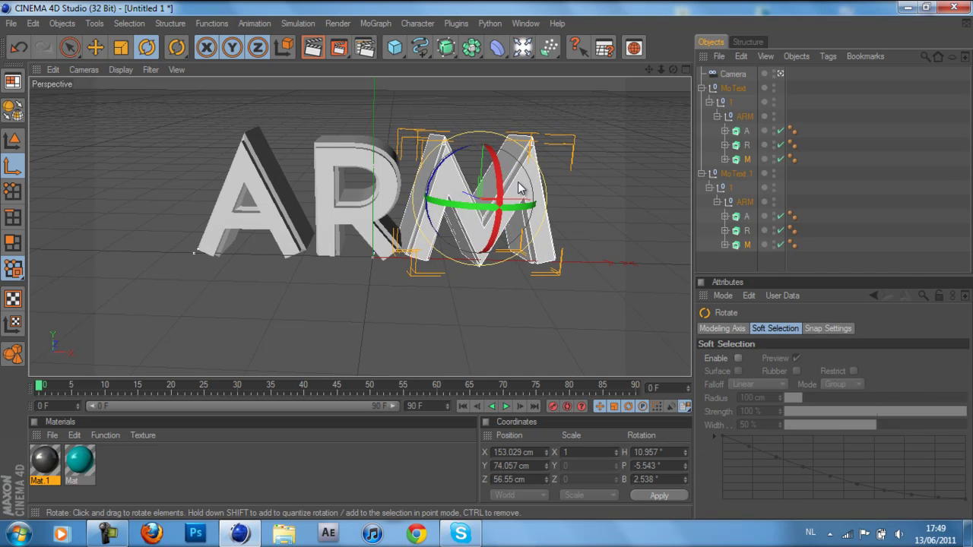
key("ctrl+z")
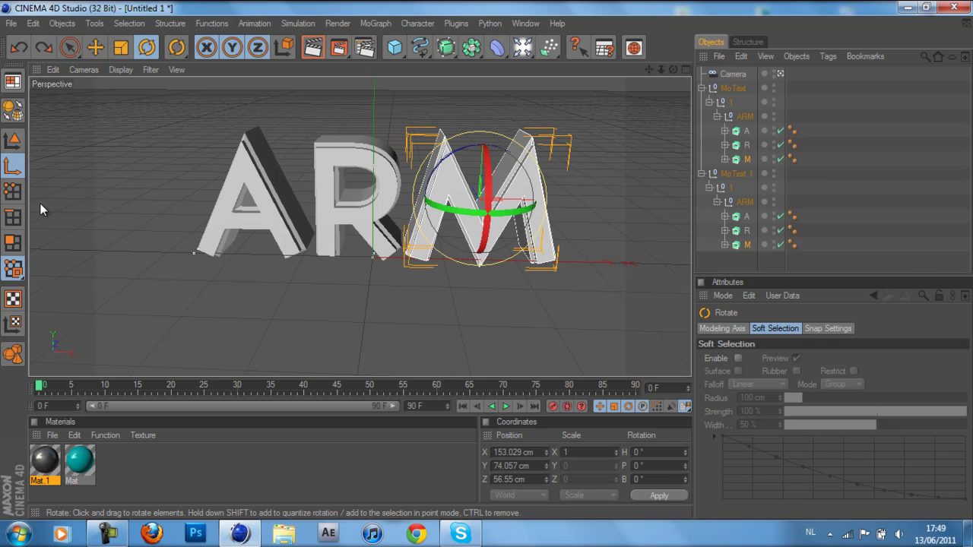
left_click(12, 142)
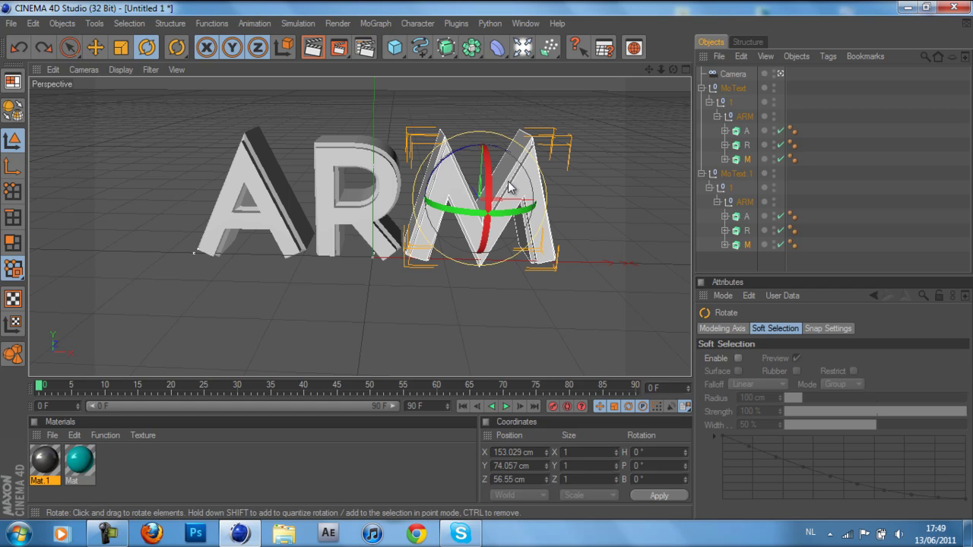
mouse_move(507, 181)
left_mouse_down()
mouse_move(538, 172)
mouse_move(472, 184)
left_mouse_up()
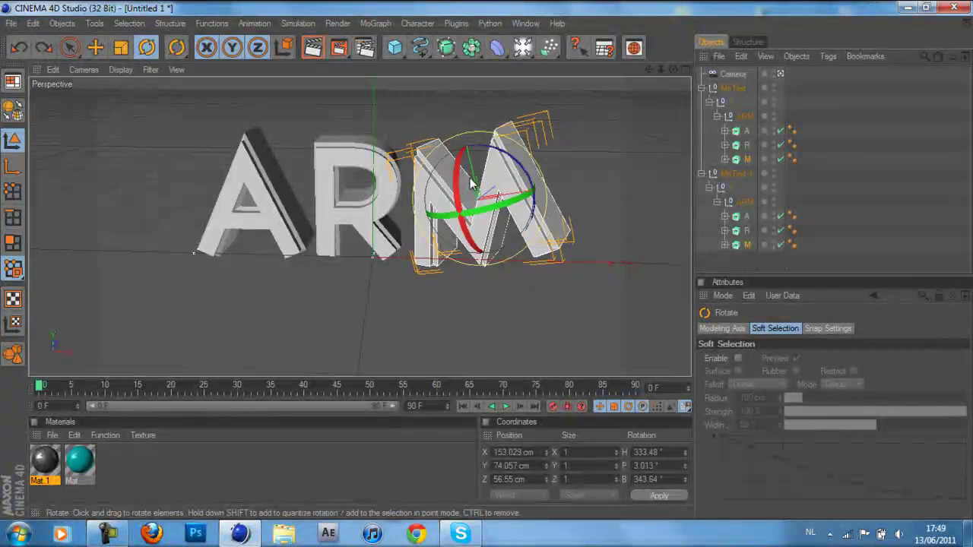
left_click_drag(472, 183, 486, 176)
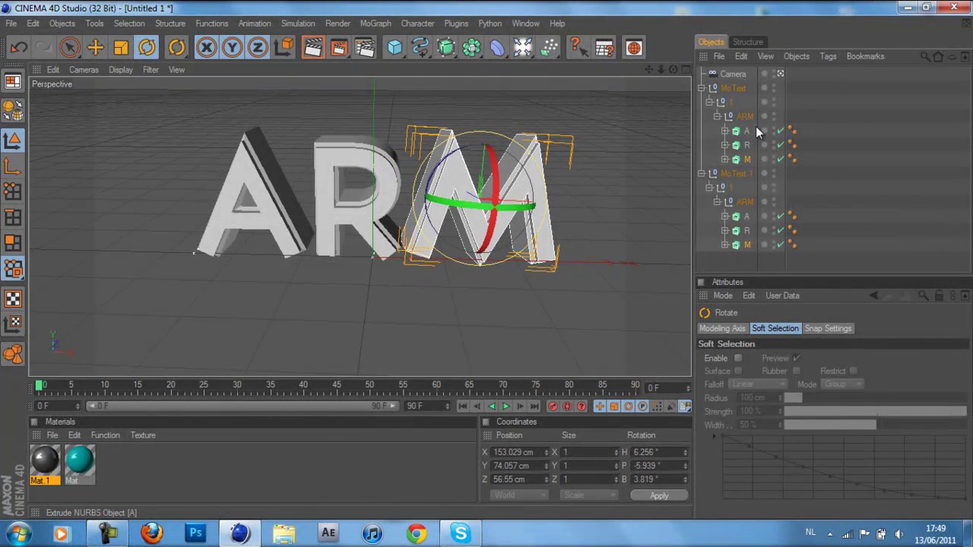
- Tilt both R letters slightly, then both A letters to about H 350°
left_click(745, 142)
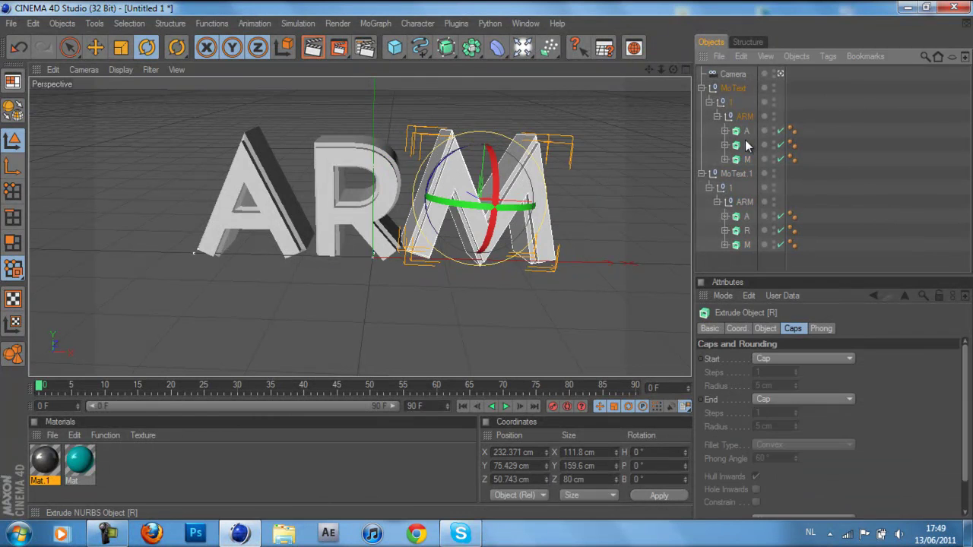
left_click(747, 231, "ctrl")
mouse_move(413, 175)
left_mouse_down()
mouse_move(395, 180)
mouse_move(402, 177)
left_mouse_up()
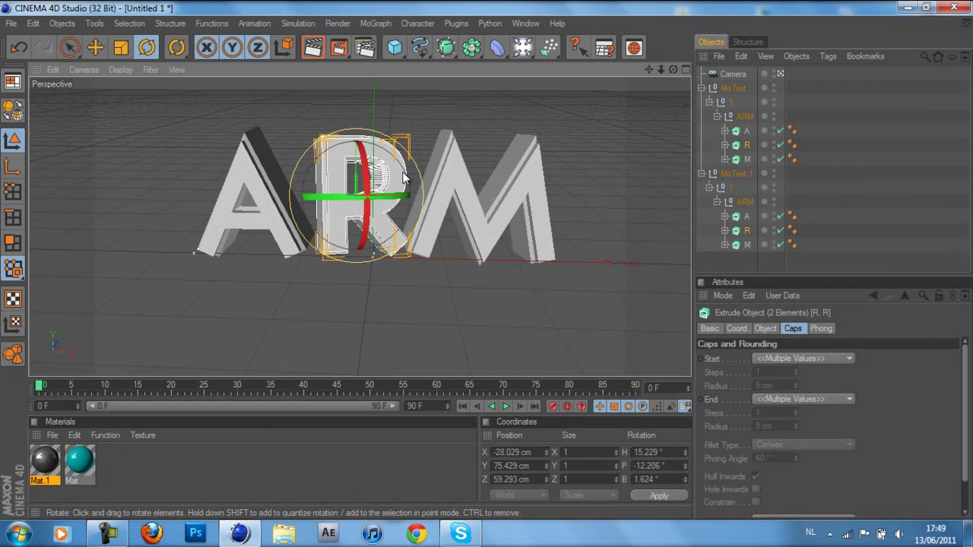
left_click(747, 130)
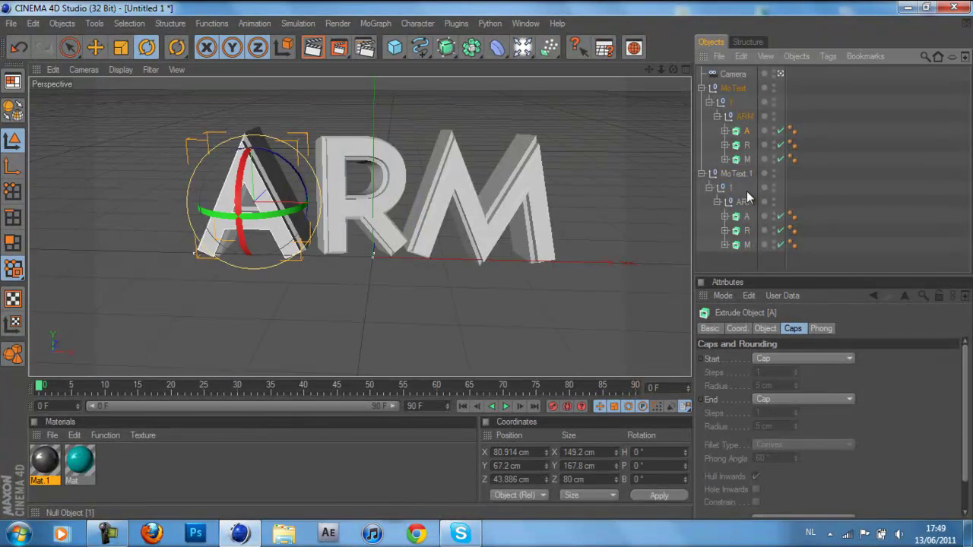
left_click(742, 214, "ctrl")
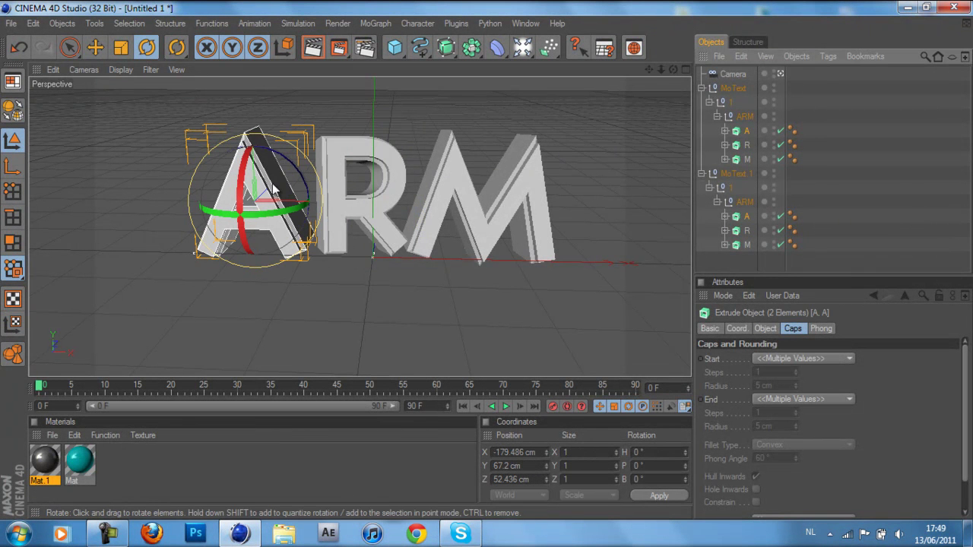
left_click_drag(271, 183, 224, 163)
- Move the A letter pair to about X −158, Y 63.5, Z 56 cm
key("e")
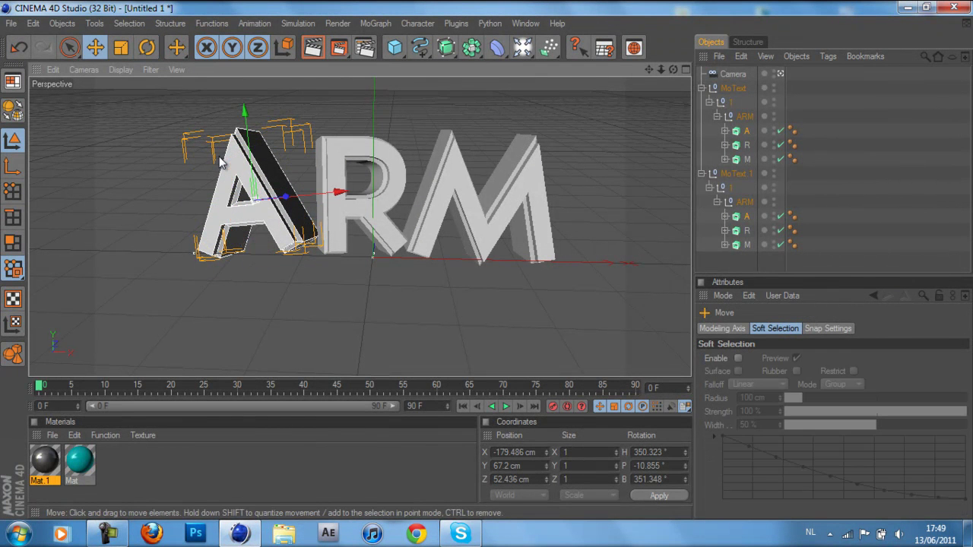
left_click_drag(339, 196, 348, 193)
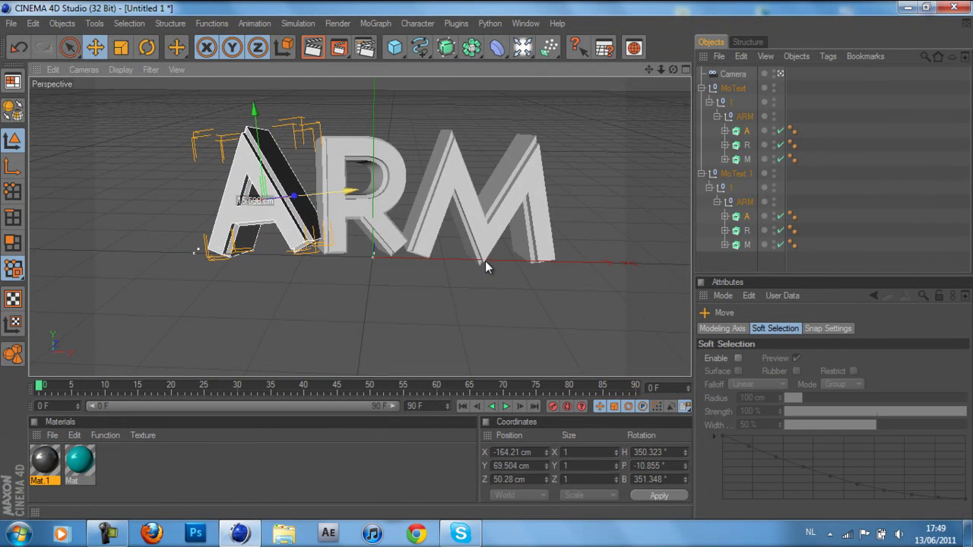
left_click_drag(265, 141, 326, 196)
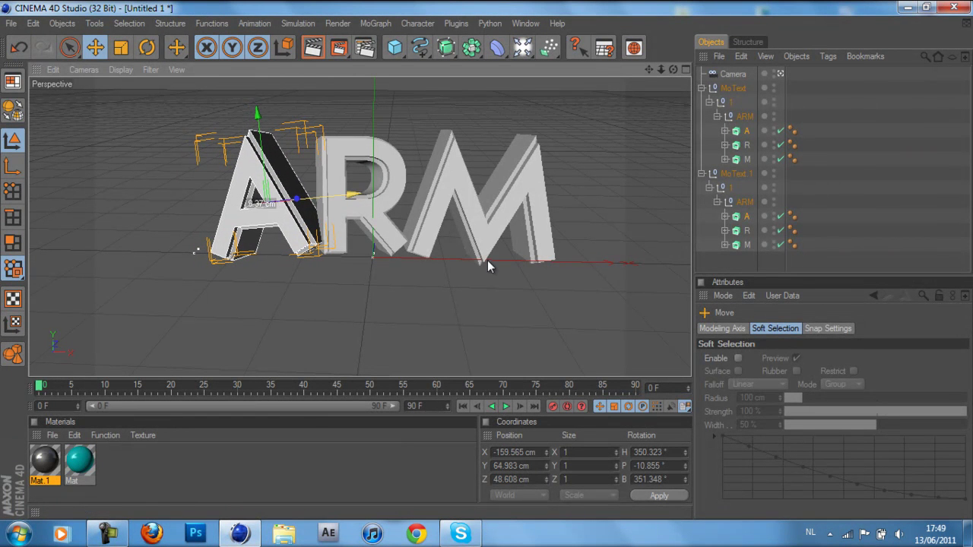
left_click(778, 73)
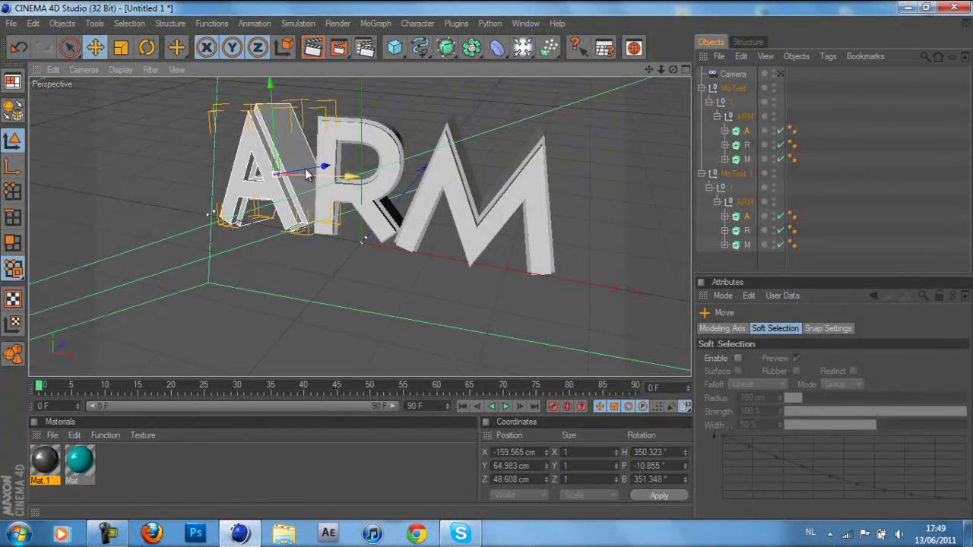
left_click_drag(305, 168, 486, 260)
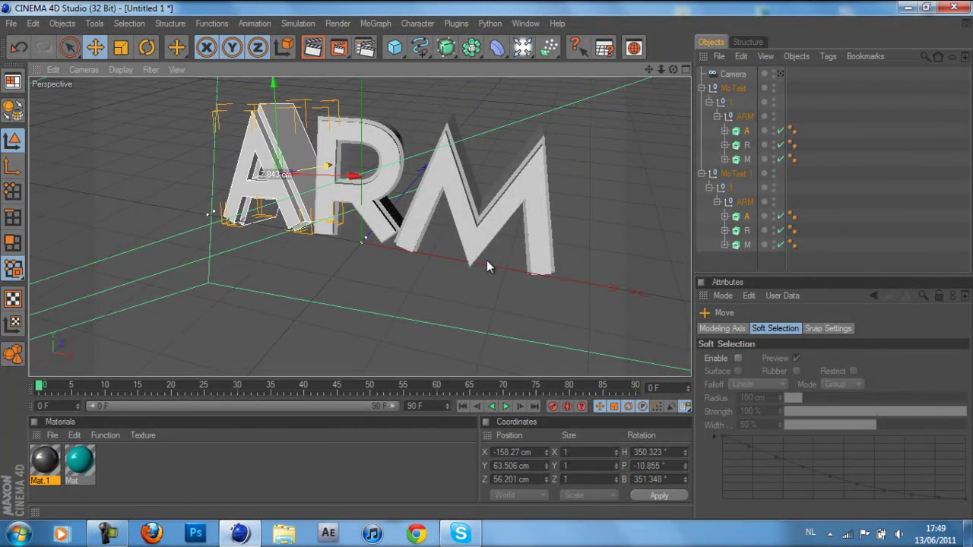
left_click(780, 74)
- Collapse the MoText and MoText.1 hierarchies in the Object Manager
left_click(700, 88)
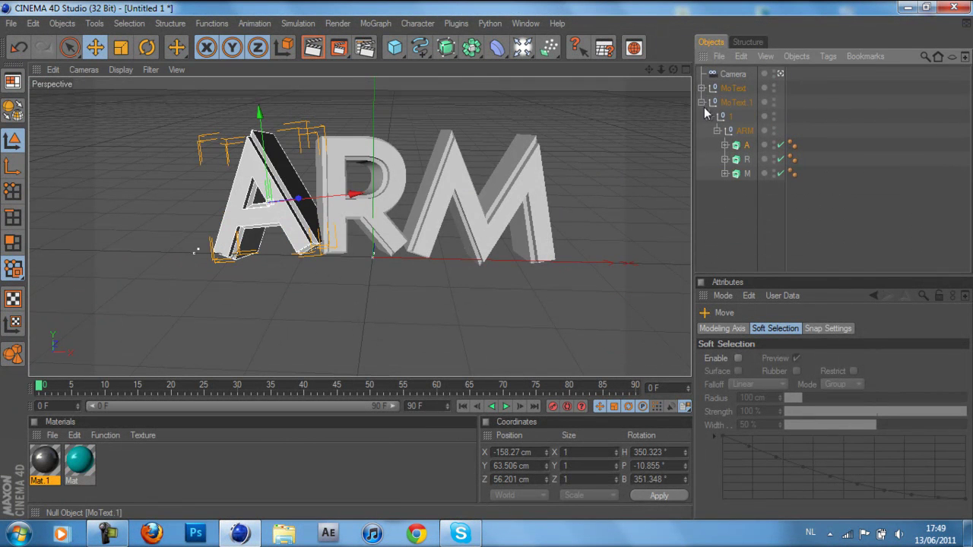
left_click(701, 103)
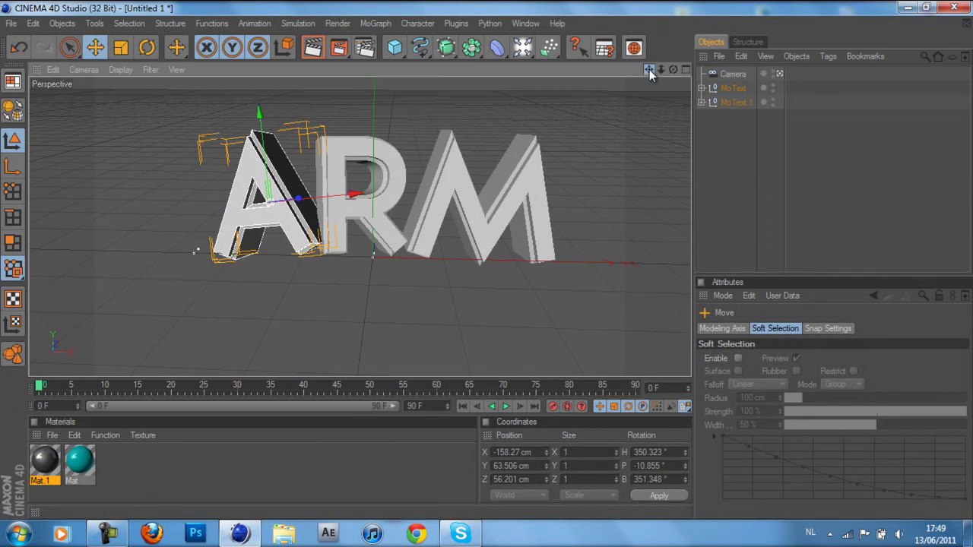
left_click_drag(649, 69, 487, 260)
left_click_drag(674, 69, 486, 259)
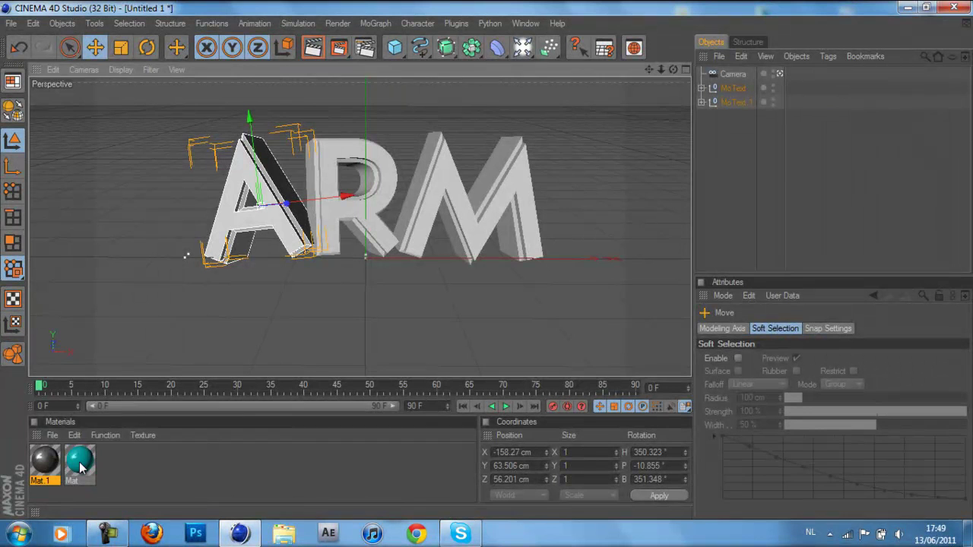
- Assign teal Mat to MoText and dark grey Mat.1 to MoText.1
mouse_move(80, 468)
left_mouse_down()
mouse_move(582, 230)
mouse_move(611, 230)
mouse_move(658, 145)
mouse_move(730, 89)
left_mouse_up()
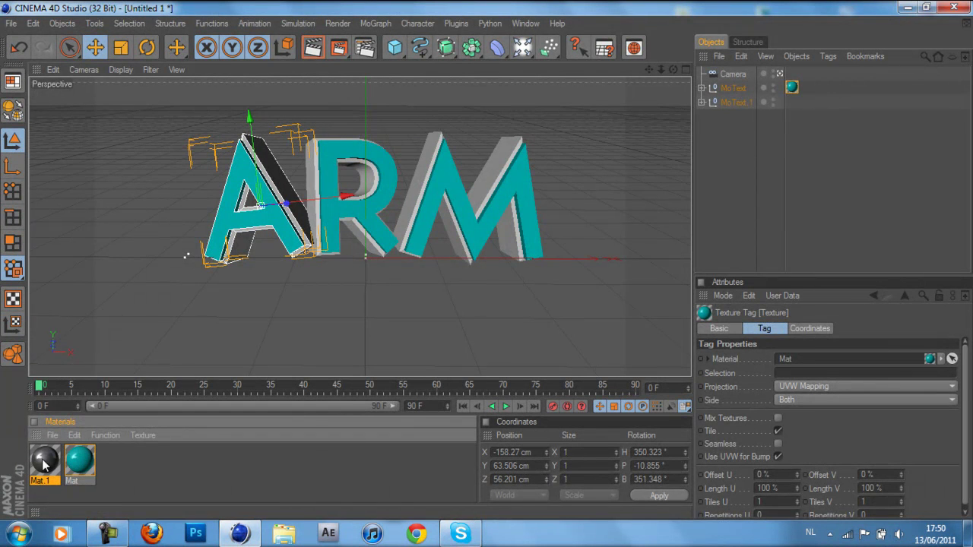
mouse_move(504, 230)
left_mouse_down()
mouse_move(586, 180)
mouse_move(699, 163)
mouse_move(743, 128)
mouse_move(743, 102)
left_mouse_up()
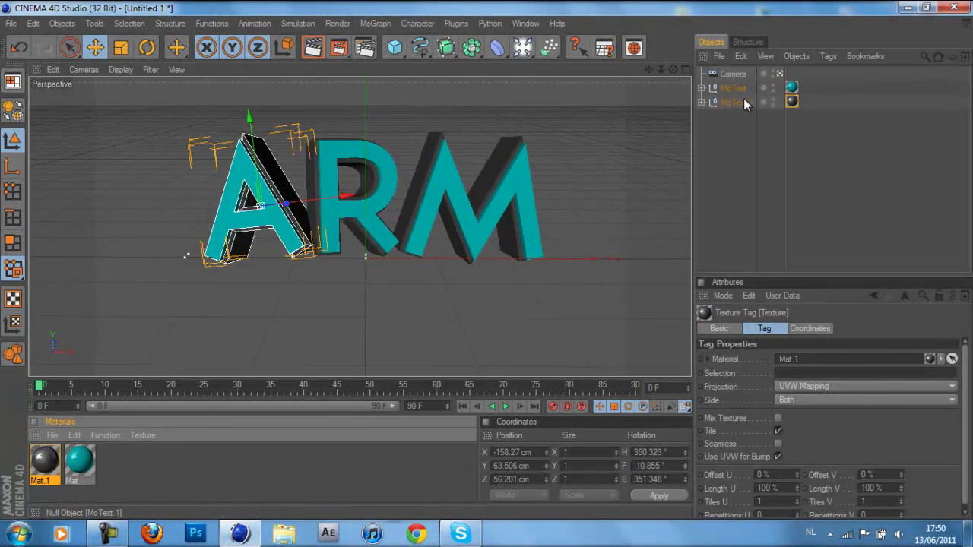
- Add the Overhead Softbox and Softbox lights from the Content Browser's DU Light Kit
left_click(633, 47)
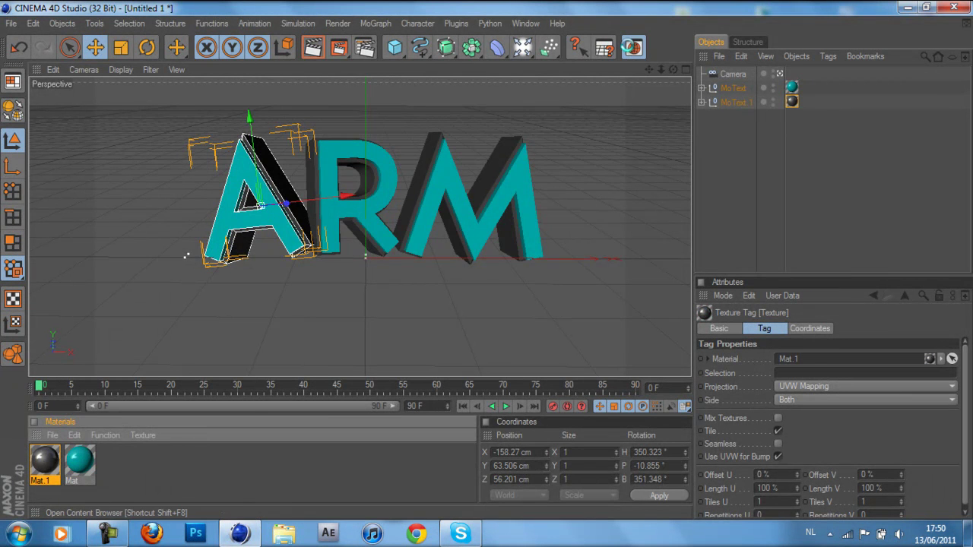
double_click(378, 141)
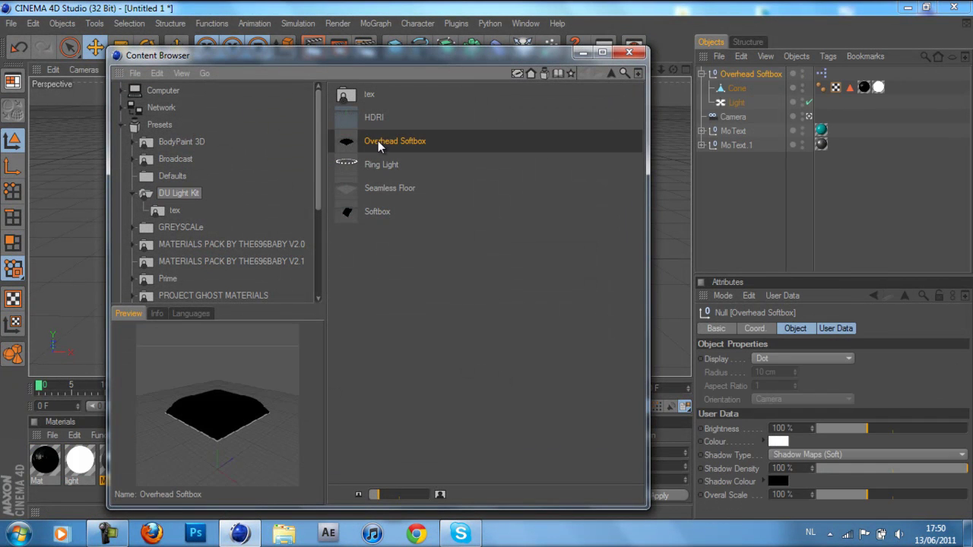
double_click(378, 212)
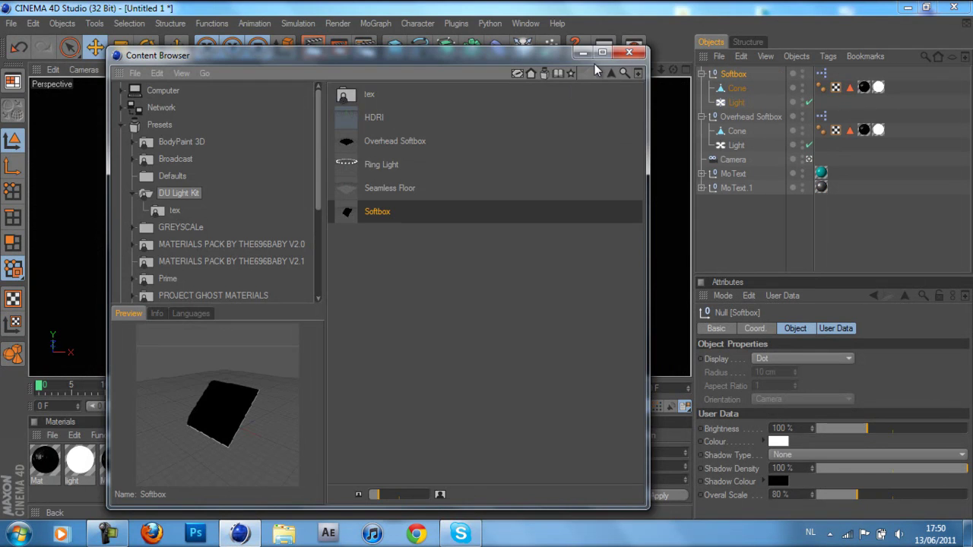
left_click(629, 52)
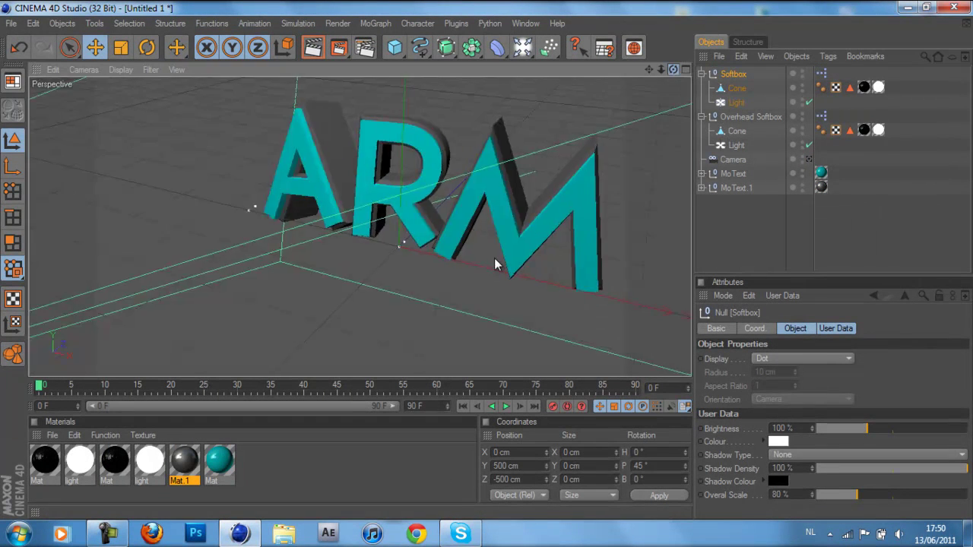
- Move the Softbox farther up and back, to about Y 868 and Z −868 cm, and view through the camera
mouse_move(662, 71)
left_mouse_down()
mouse_move(485, 268)
mouse_move(372, 112)
left_mouse_up()
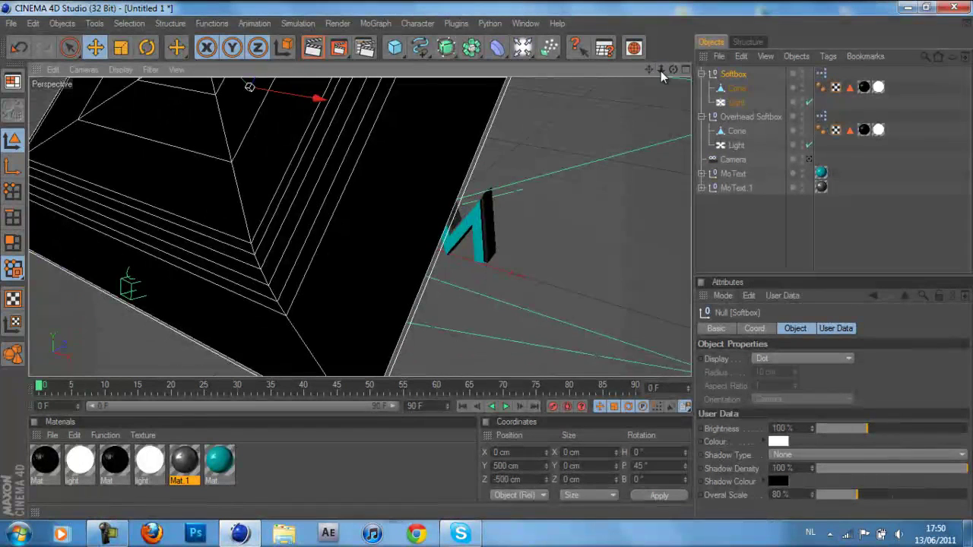
mouse_move(280, 121)
left_mouse_down()
mouse_move(487, 266)
mouse_move(465, 251)
left_mouse_up()
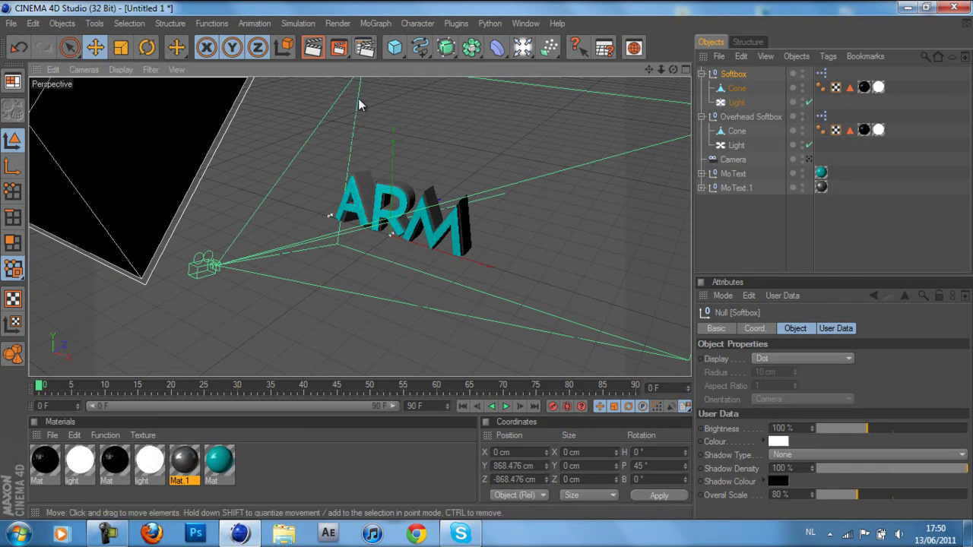
left_click(810, 160)
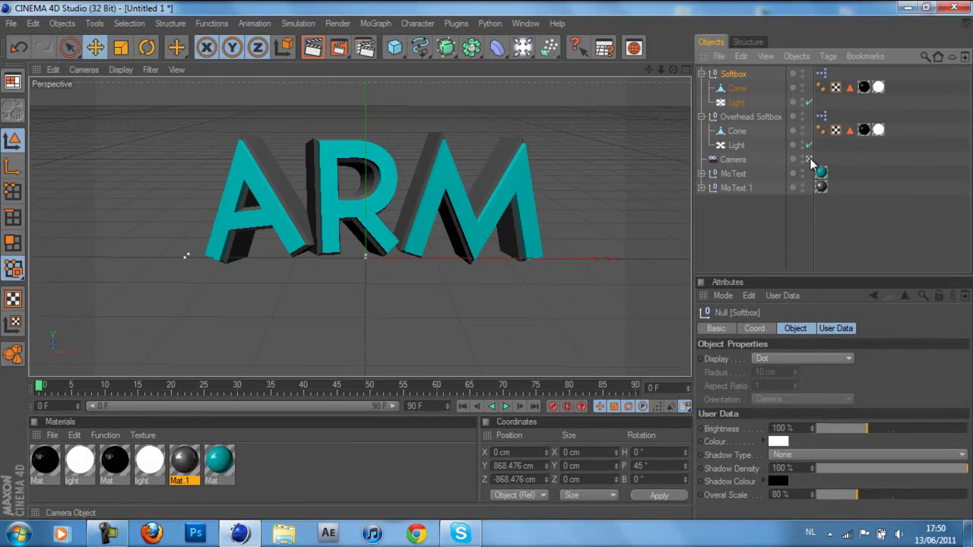
- Add Global Illumination and Ambient Occlusion render effects, then render the camera view
left_click(314, 47)
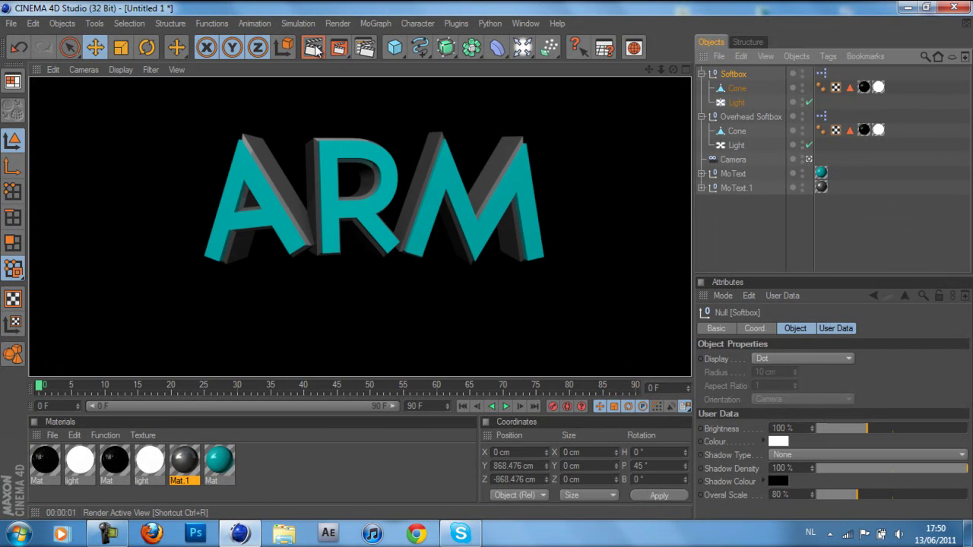
left_click(365, 48)
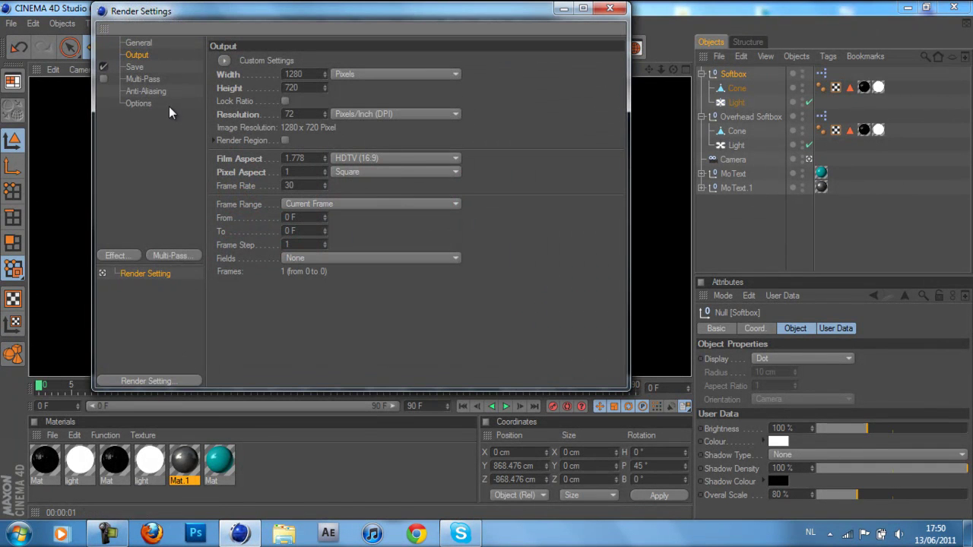
left_click(113, 256)
left_click(171, 347)
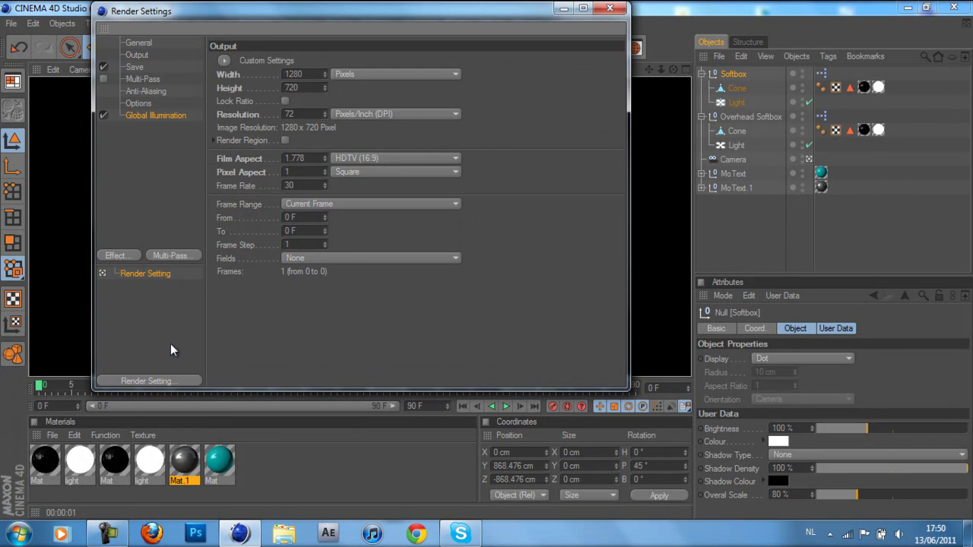
left_click(122, 256)
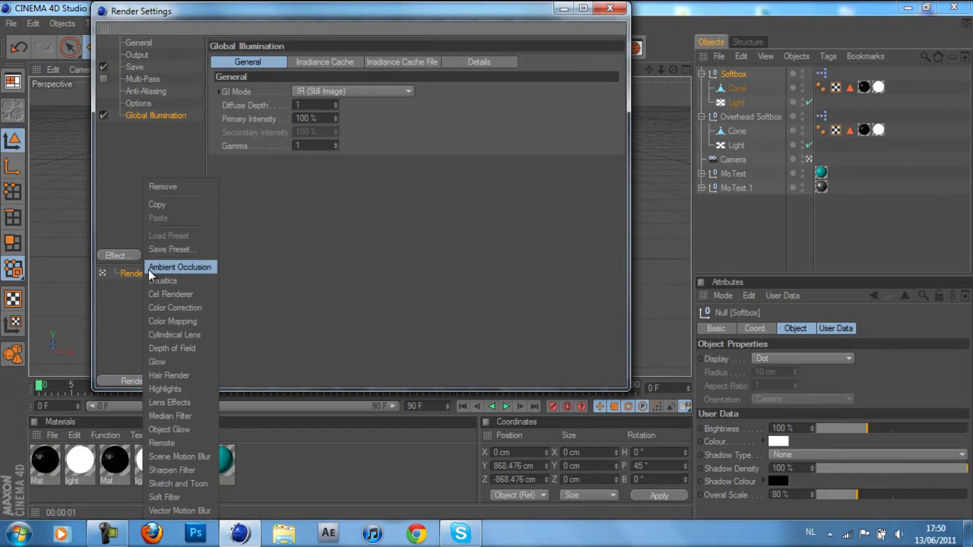
left_click(158, 271)
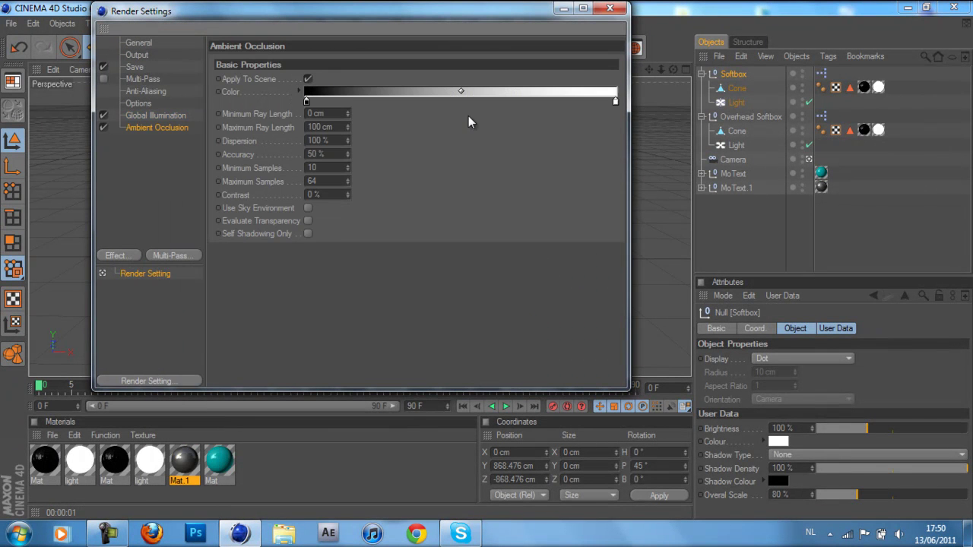
left_click(610, 7)
left_click(311, 47)
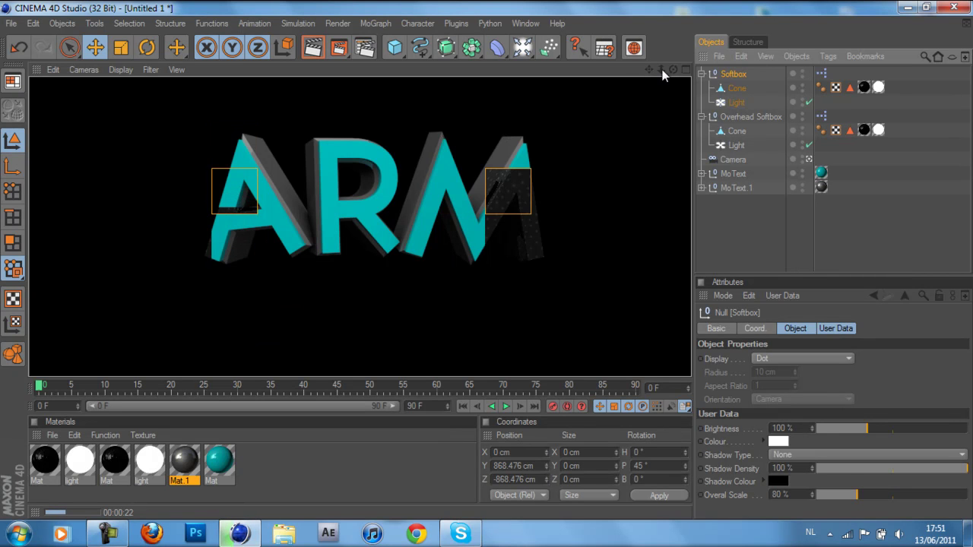
- Stop the test render with Esc and slightly orbit and zoom the view of the ARM letters
key("Escape")
mouse_move(485, 263)
left_mouse_down("alt")
mouse_move(487, 252)
mouse_move(485, 260)
left_mouse_up("alt")
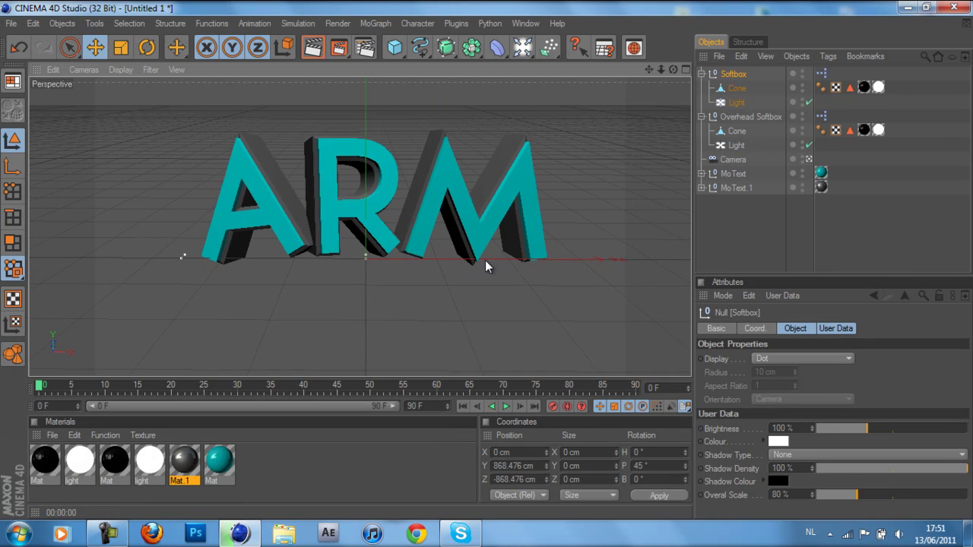
right_click_drag(485, 258, 487, 260, "alt")
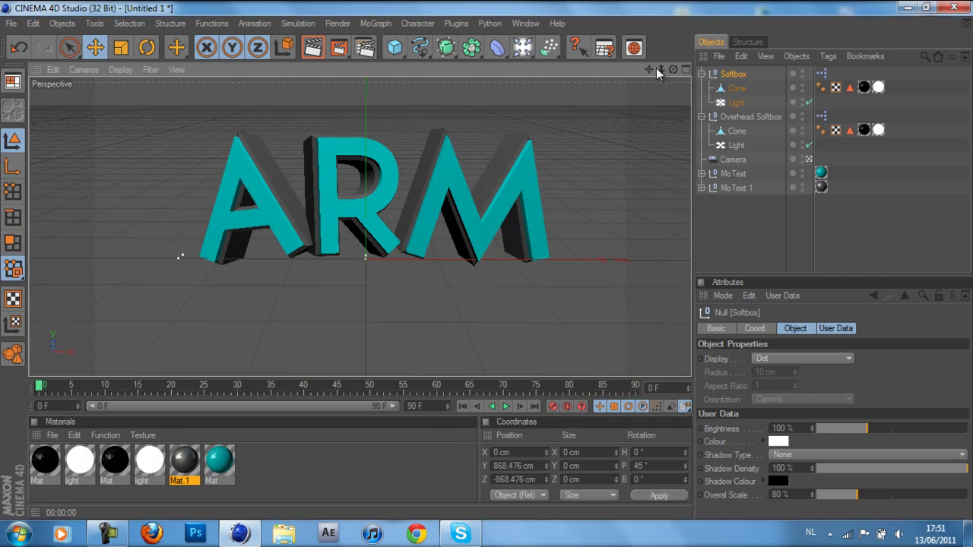
left_click_drag(487, 260, 486, 260, "alt")
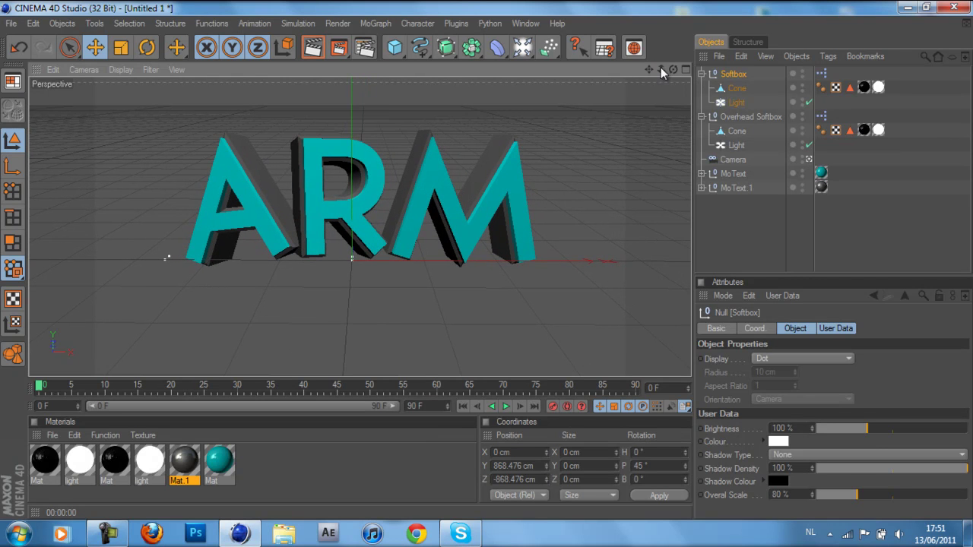
left_click_drag(671, 70, 486, 260)
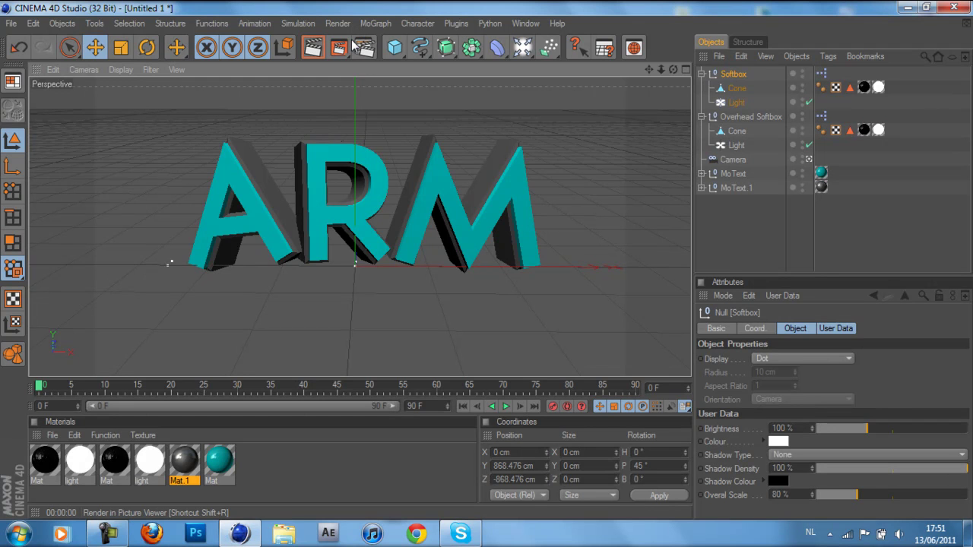
- Review the Save options in Render Settings, then quit Cinema 4D to get the save-changes prompt
left_click(358, 49)
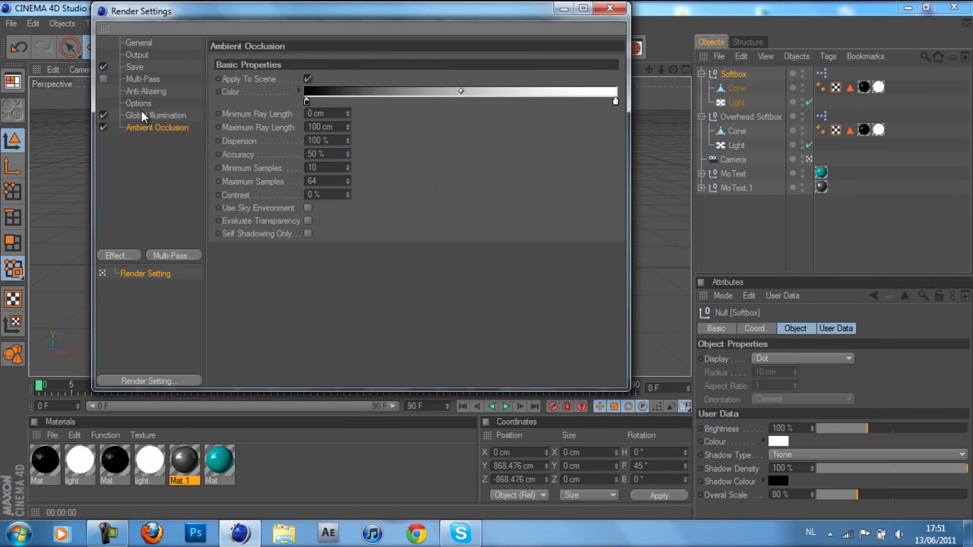
left_click(135, 67)
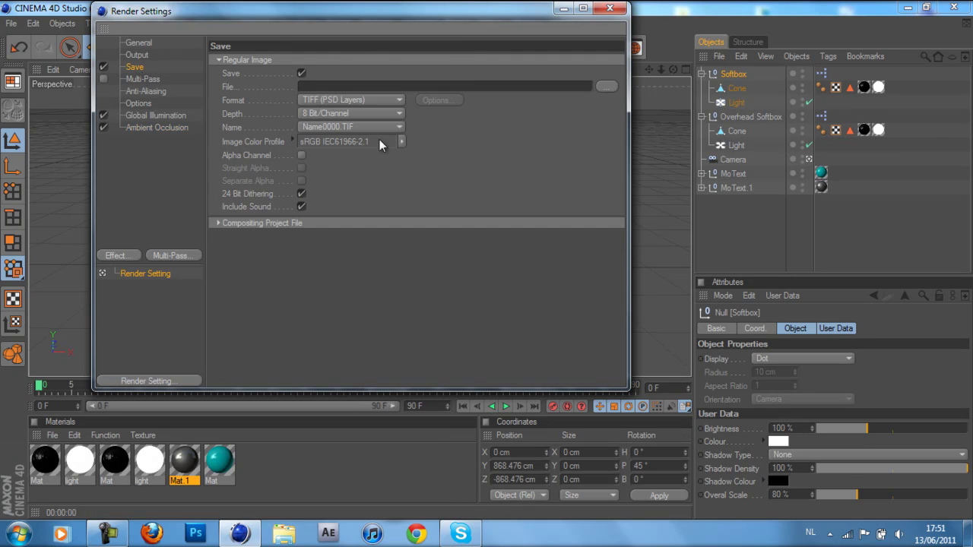
left_click(609, 9)
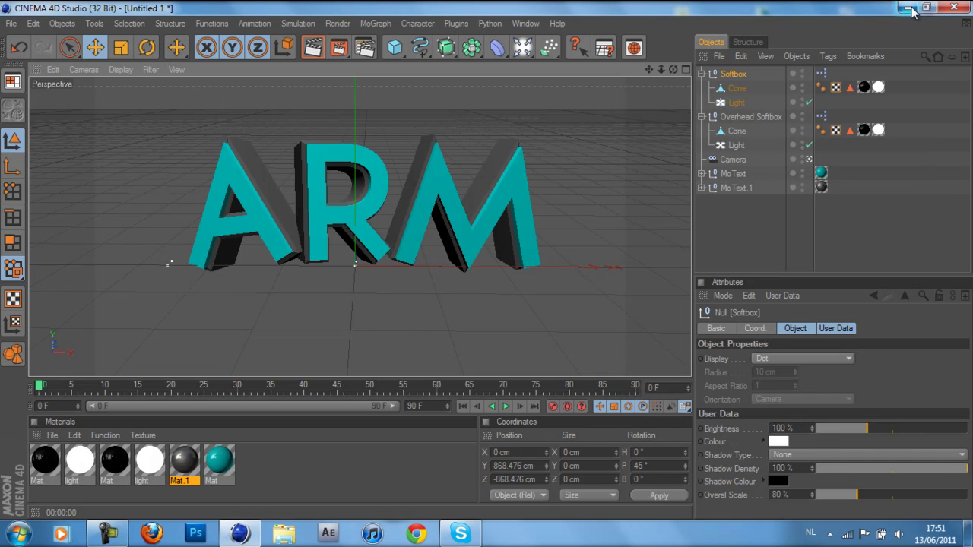
left_click(954, 7)
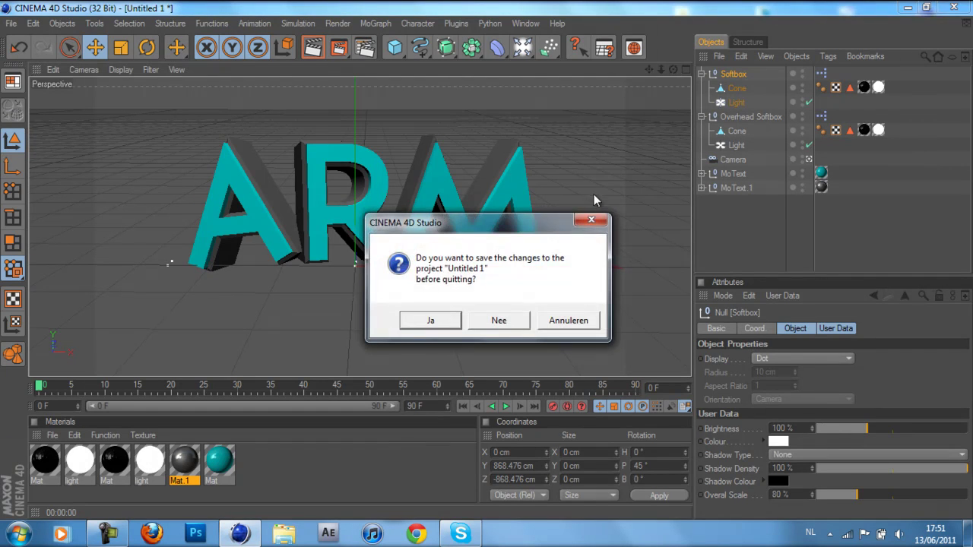